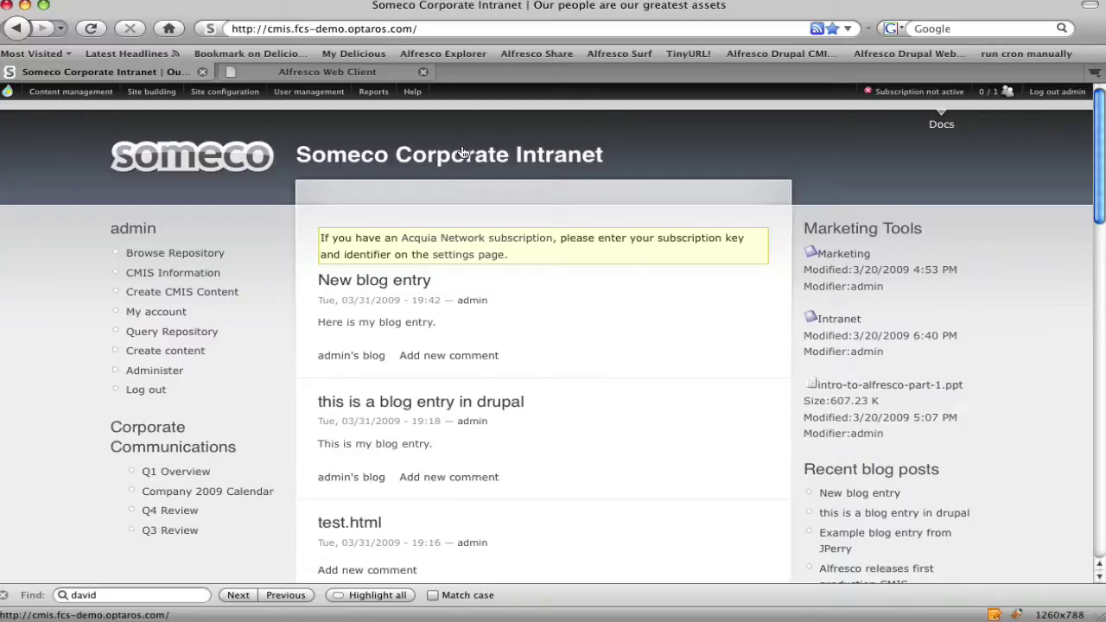
# Step: In Alfresco, browse to Someco > Marketing > Whitepapers and bring up the Create options
pyautogui.click(327, 76)
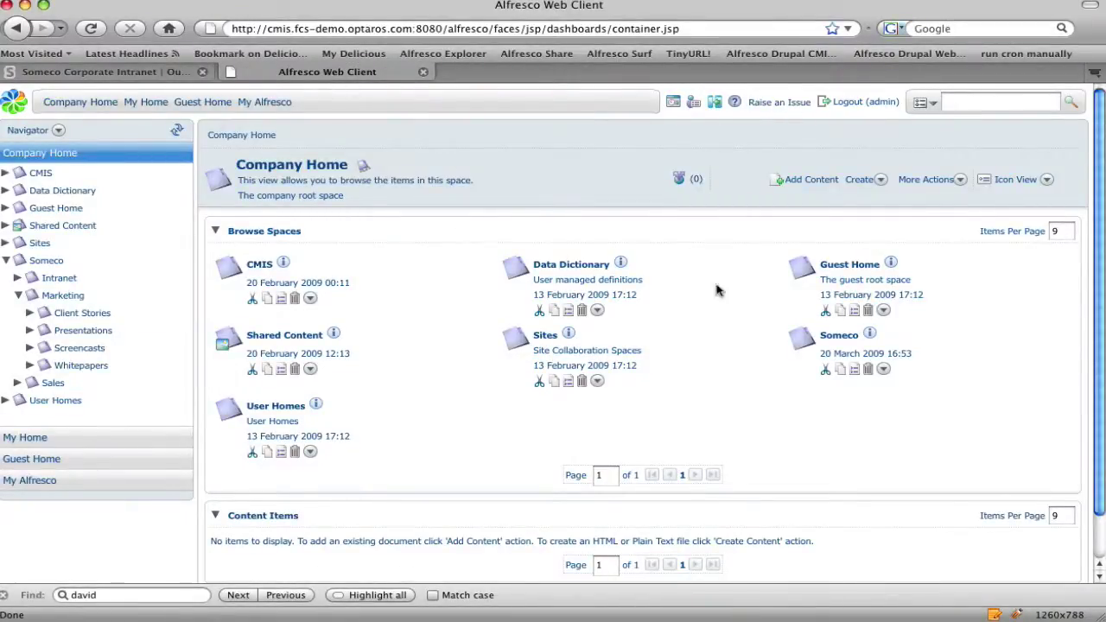
pyautogui.click(838, 335)
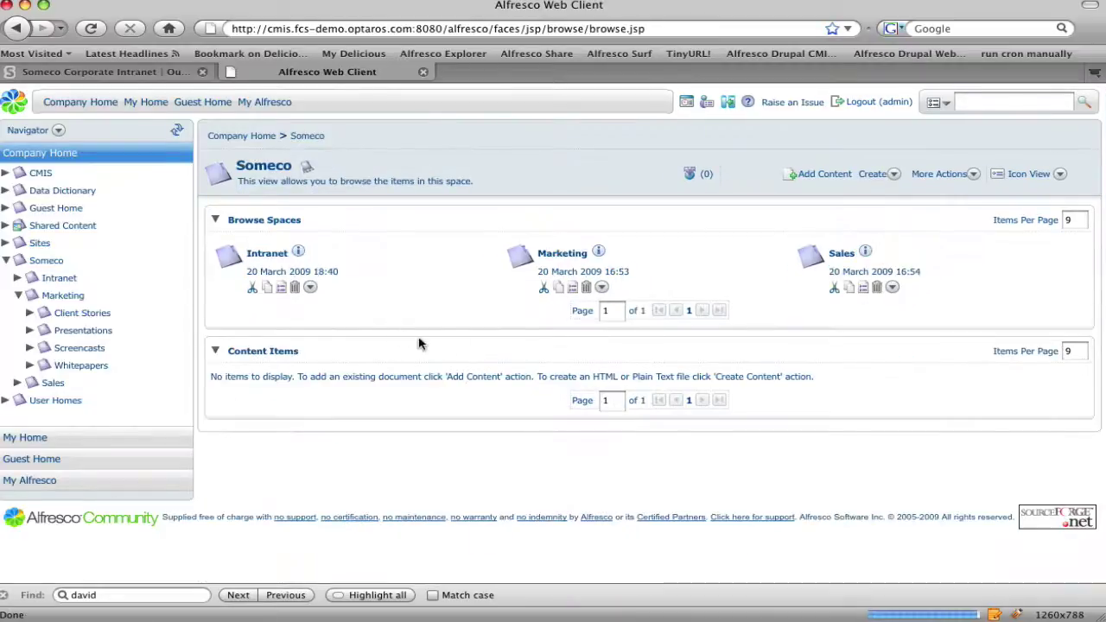
pyautogui.click(544, 253)
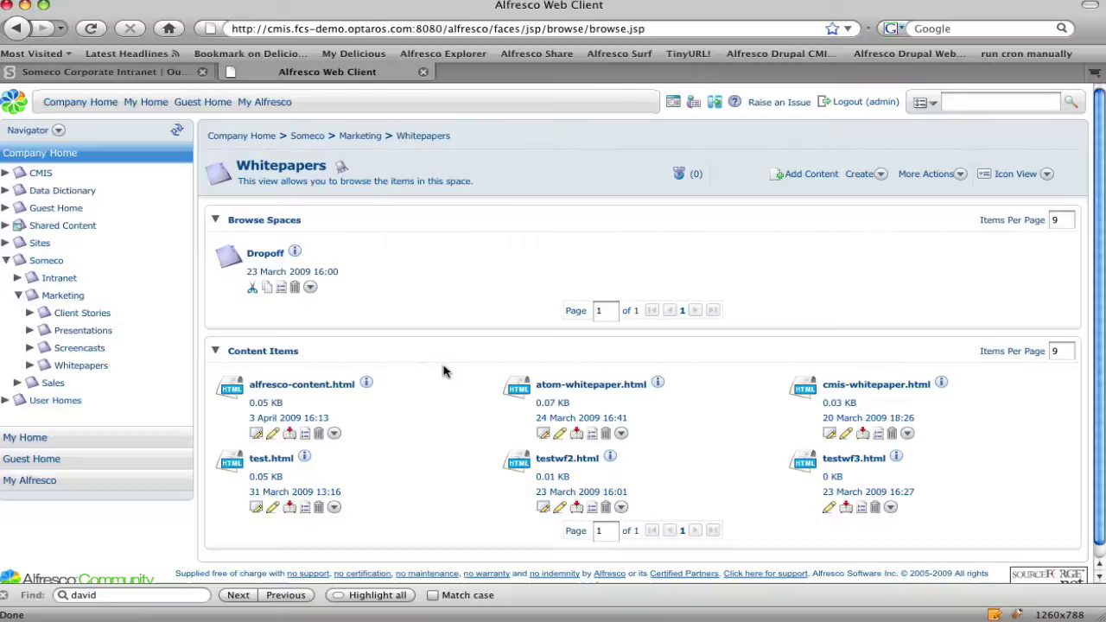
pyautogui.click(864, 176)
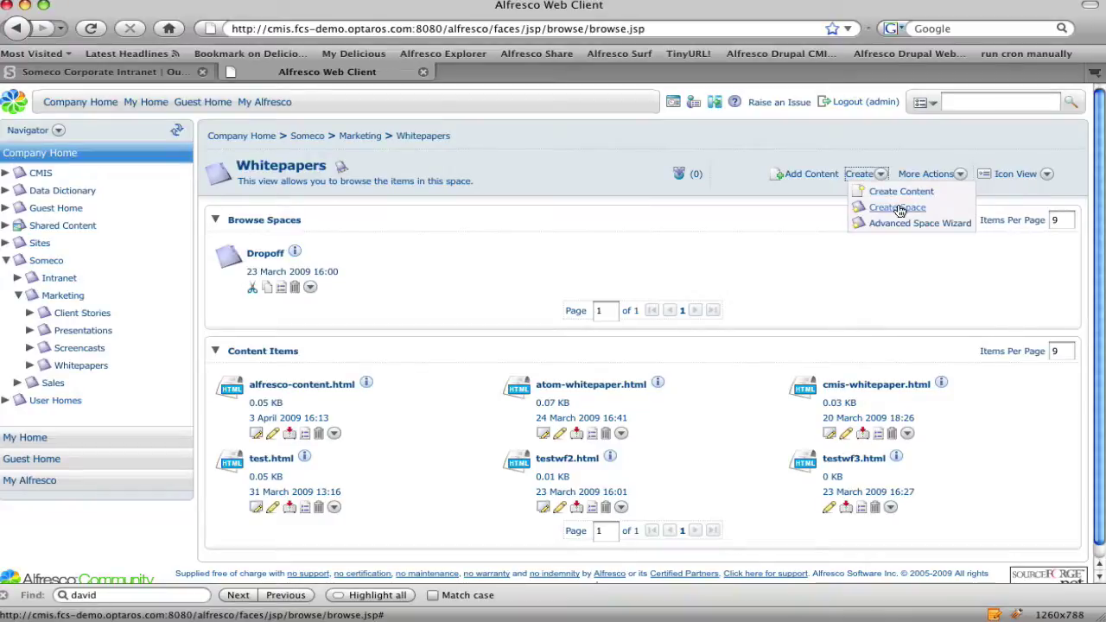
# Step: Create aiim-notes.html in Whitepapers containing 'These are my AIIM notes.' and accept its properties
pyautogui.click(897, 191)
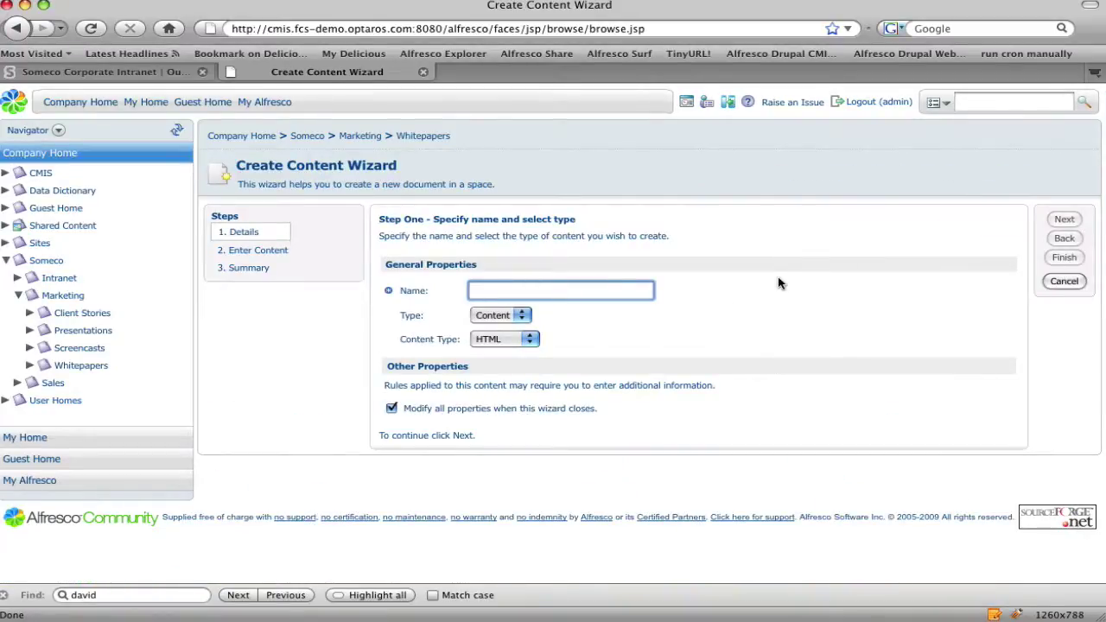
pyautogui.write('a')
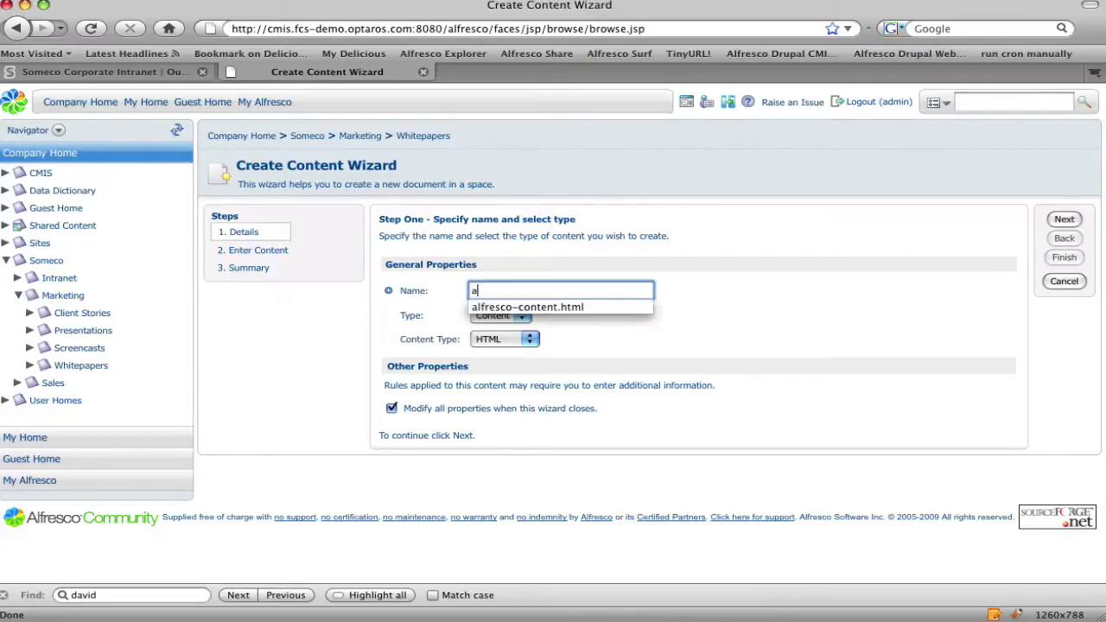
pyautogui.write('iim')
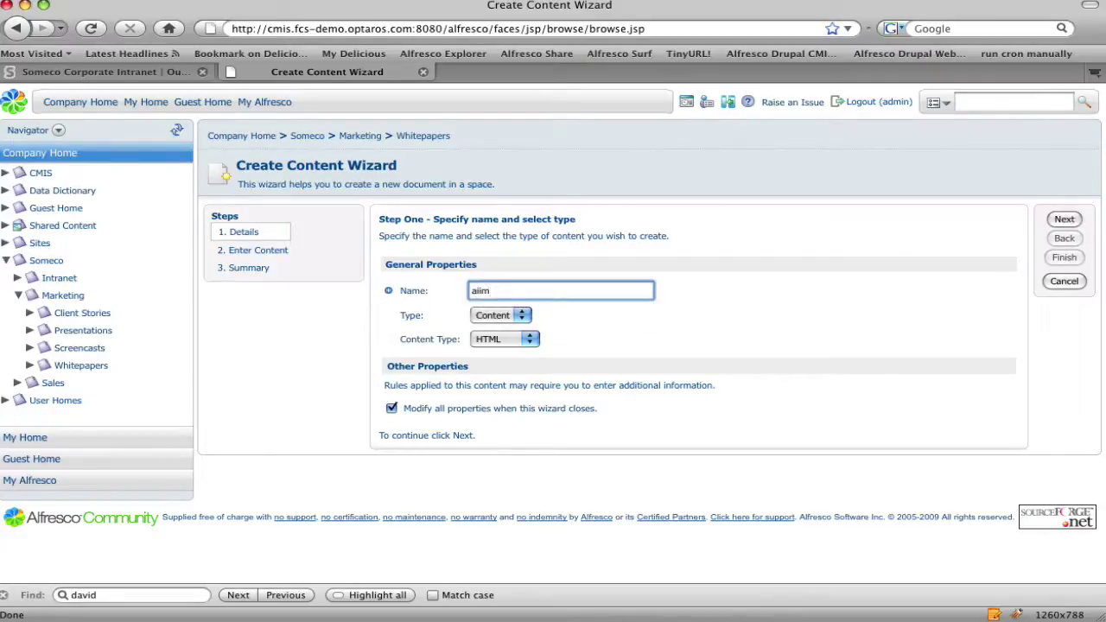
pyautogui.write('-notes.html')
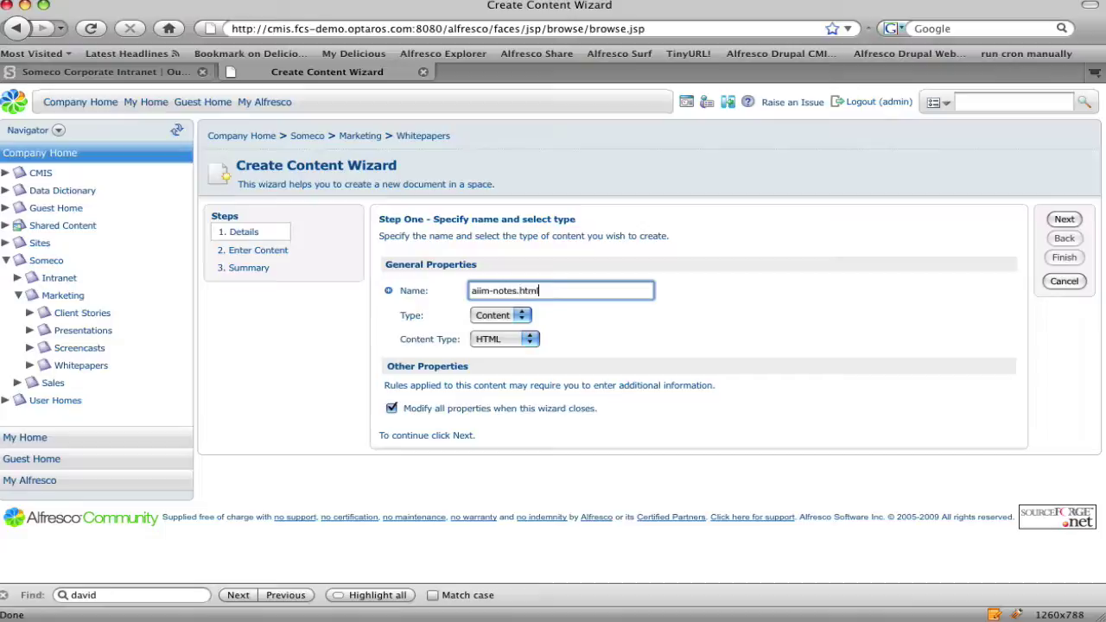
pyautogui.click(1065, 219)
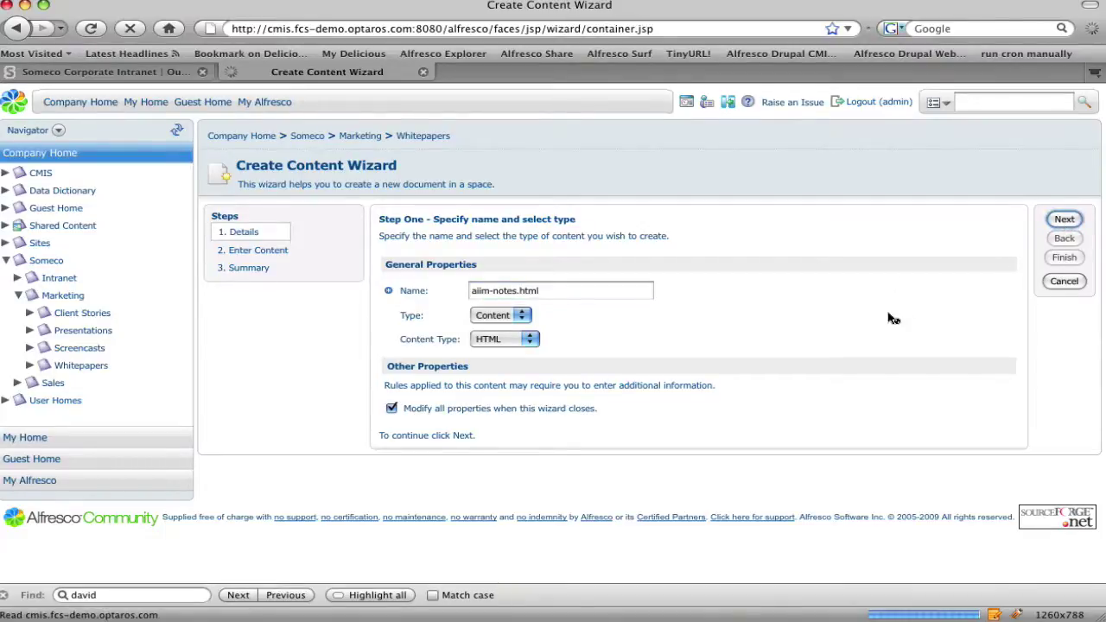
pyautogui.write('The')
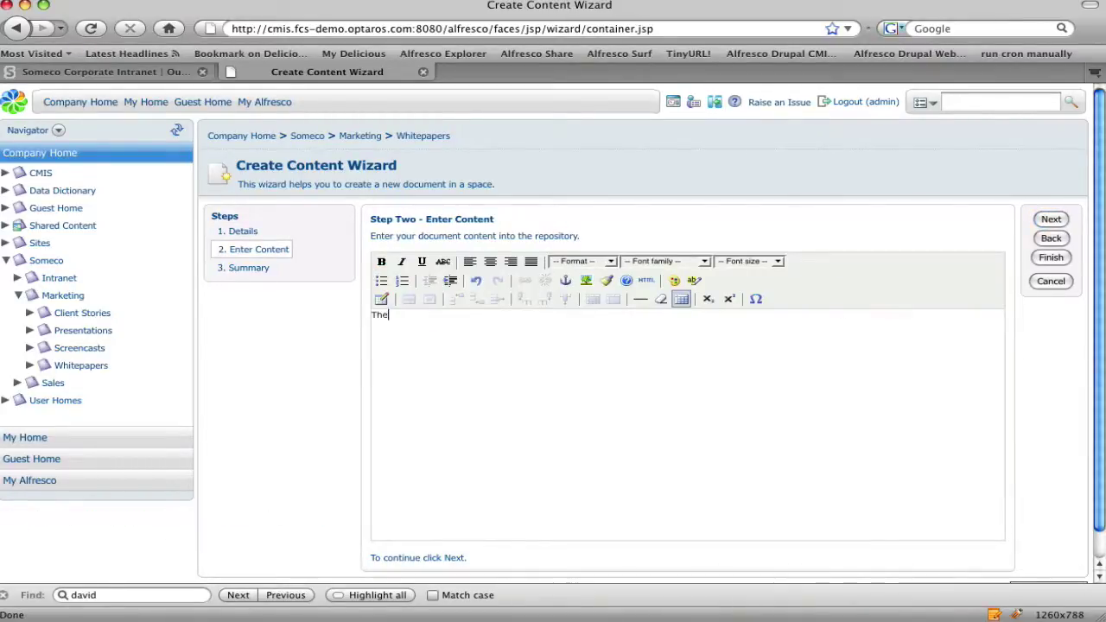
pyautogui.write('se are my AIIM notes.')
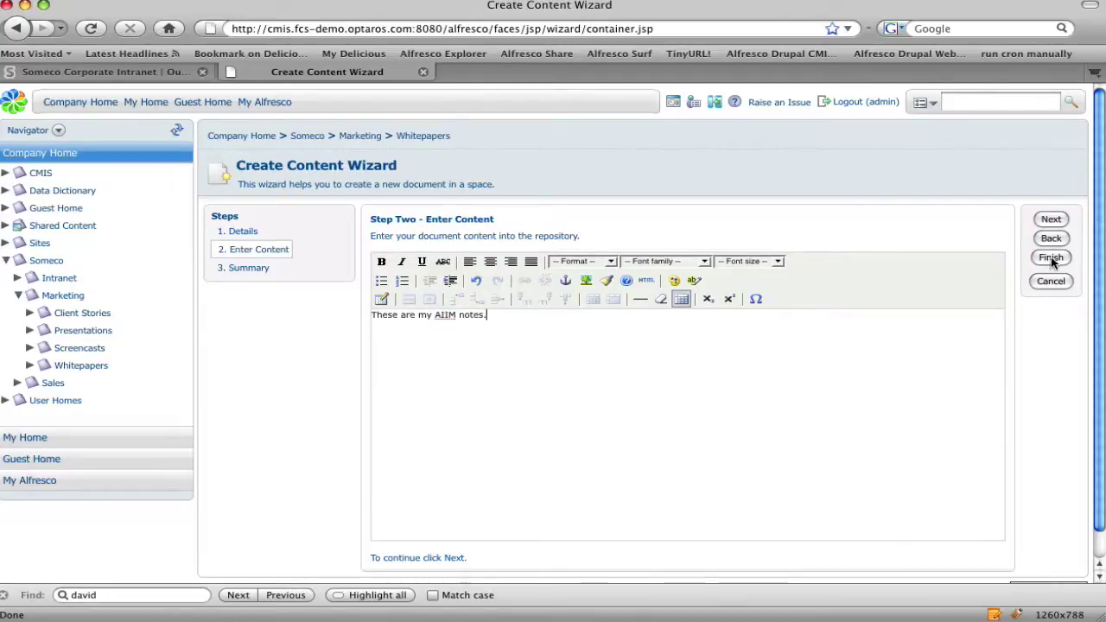
pyautogui.click(1050, 256)
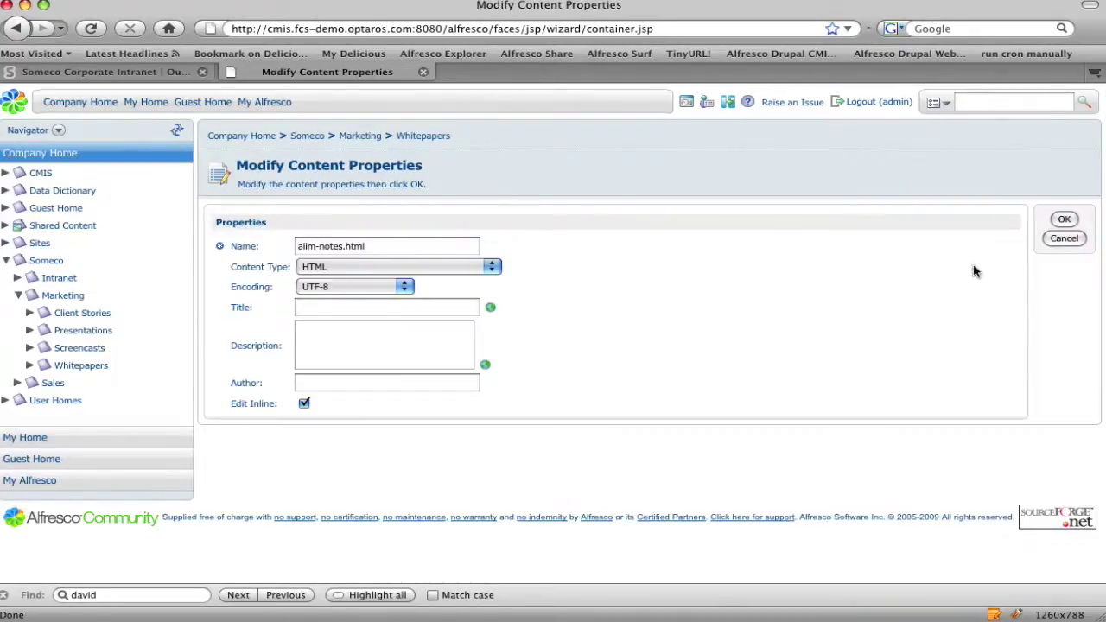
pyautogui.click(1066, 221)
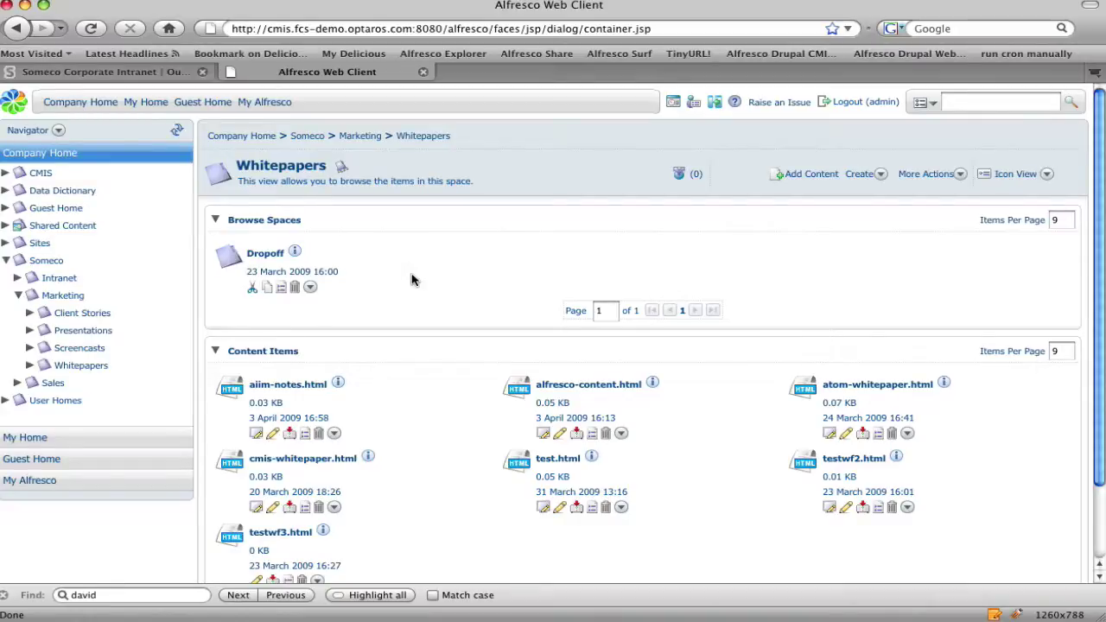
# Step: Start a wf:submitToShared advanced workflow on aiim-notes.html and advance to its options
pyautogui.click(335, 434)
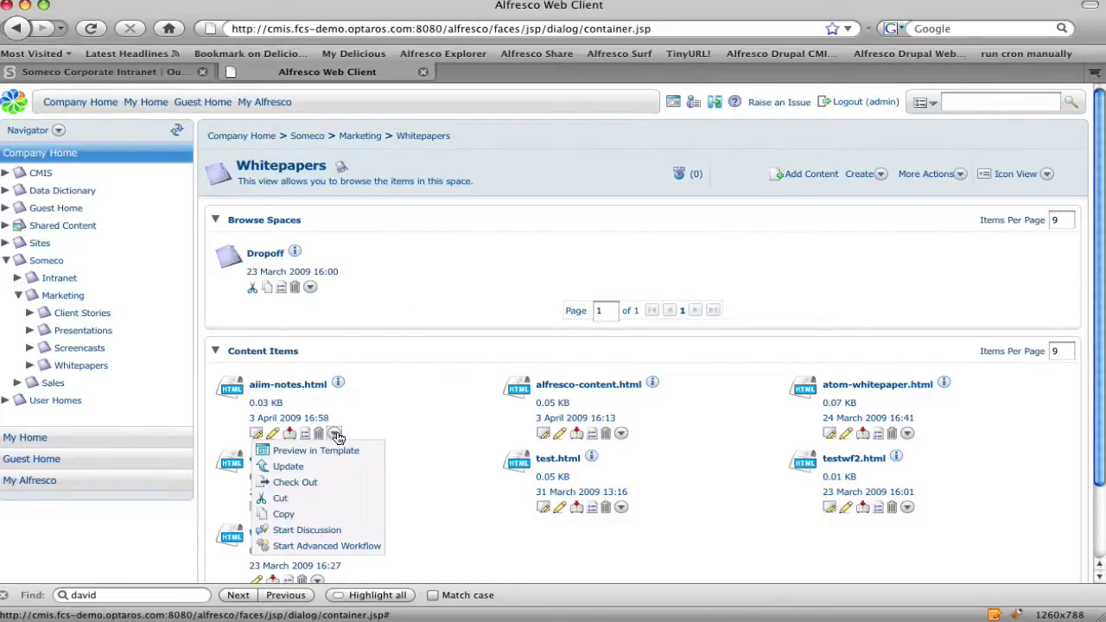
pyautogui.click(346, 545)
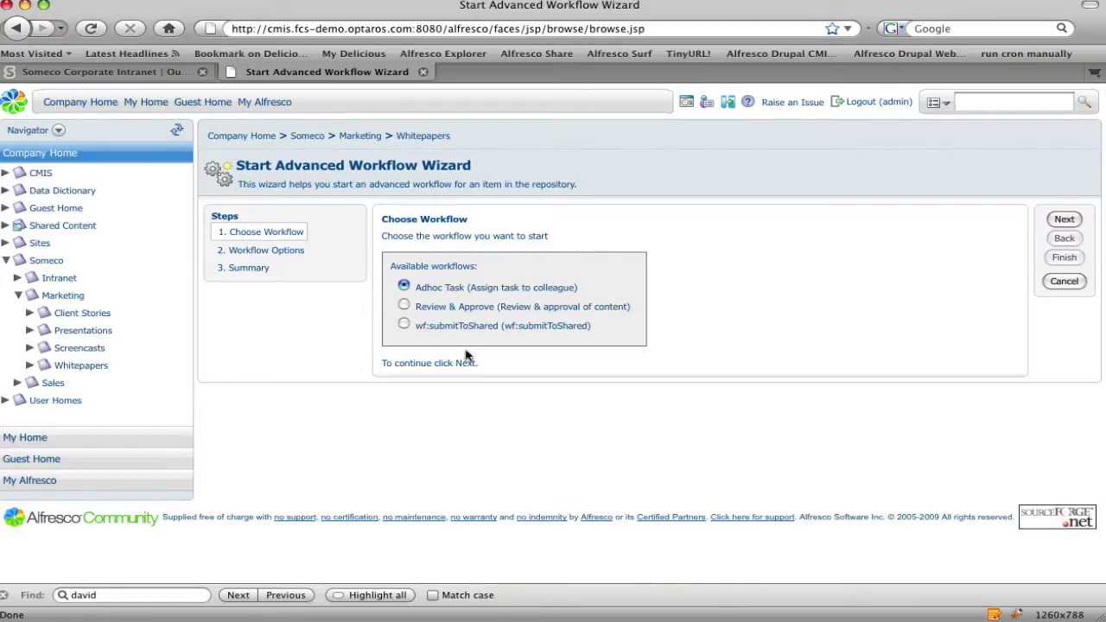
pyautogui.click(403, 325)
pyautogui.click(1063, 221)
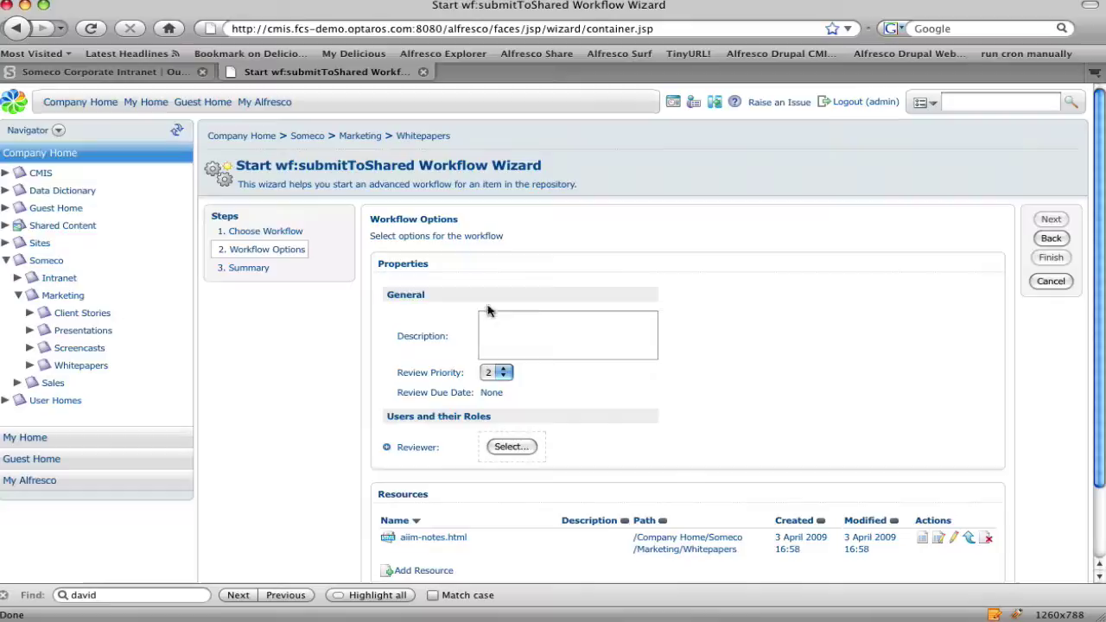
# Step: Describe the workflow as 'Please put this on the Drupal intranet', assign Administrator as reviewer, and launch it
pyautogui.click(564, 324)
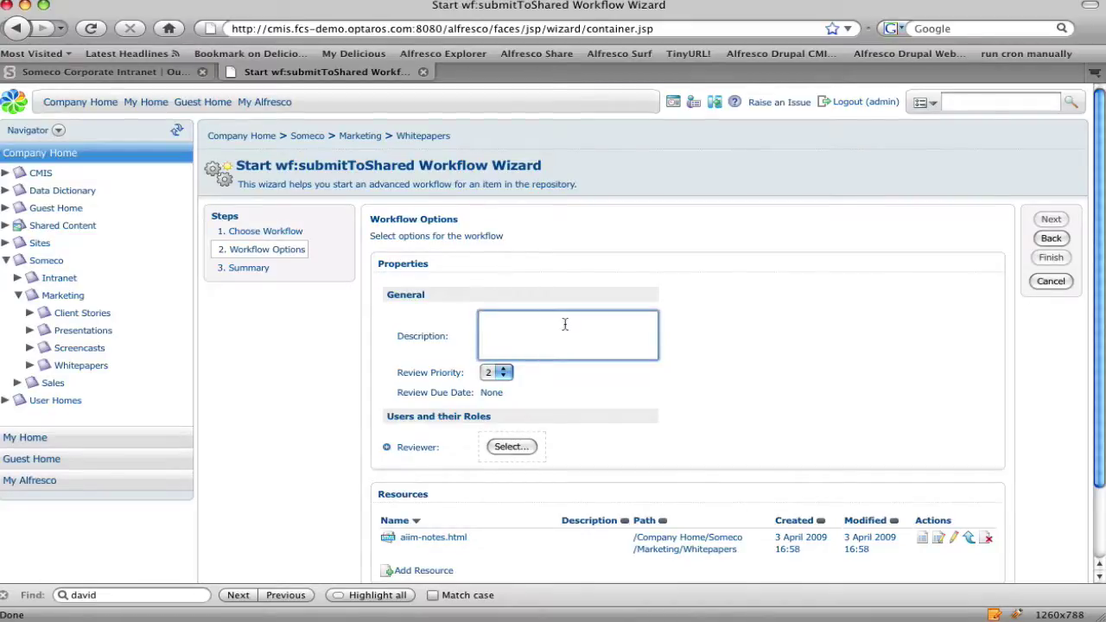
pyautogui.write('Please pu')
pyautogui.write('t this on the Drupal')
pyautogui.write(' intranet.')
pyautogui.click(521, 446)
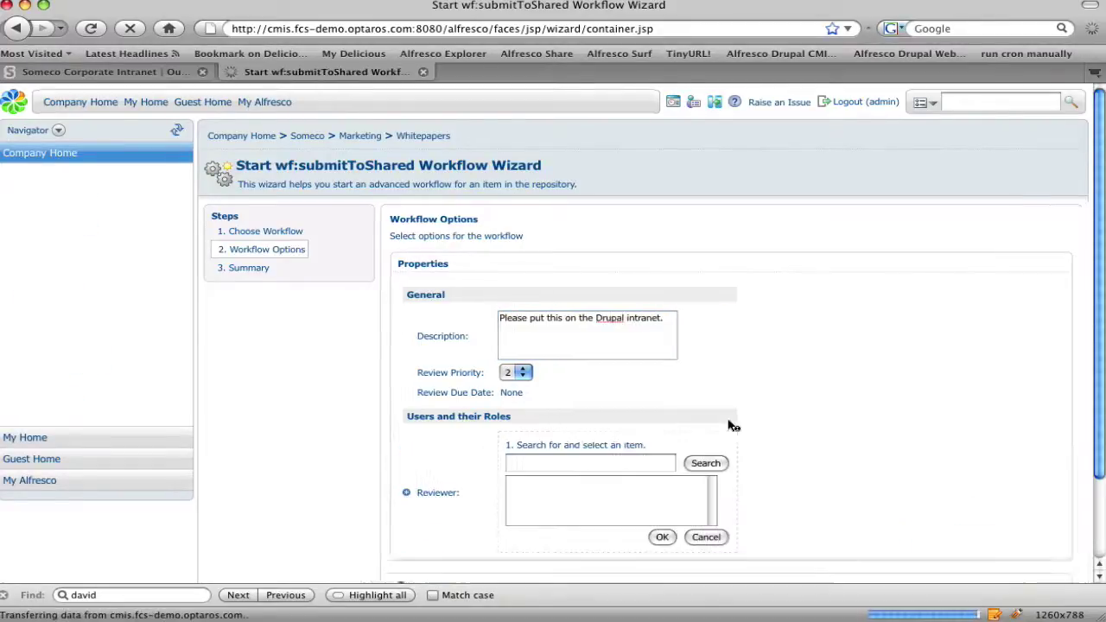
pyautogui.click(686, 463)
pyautogui.click(544, 486)
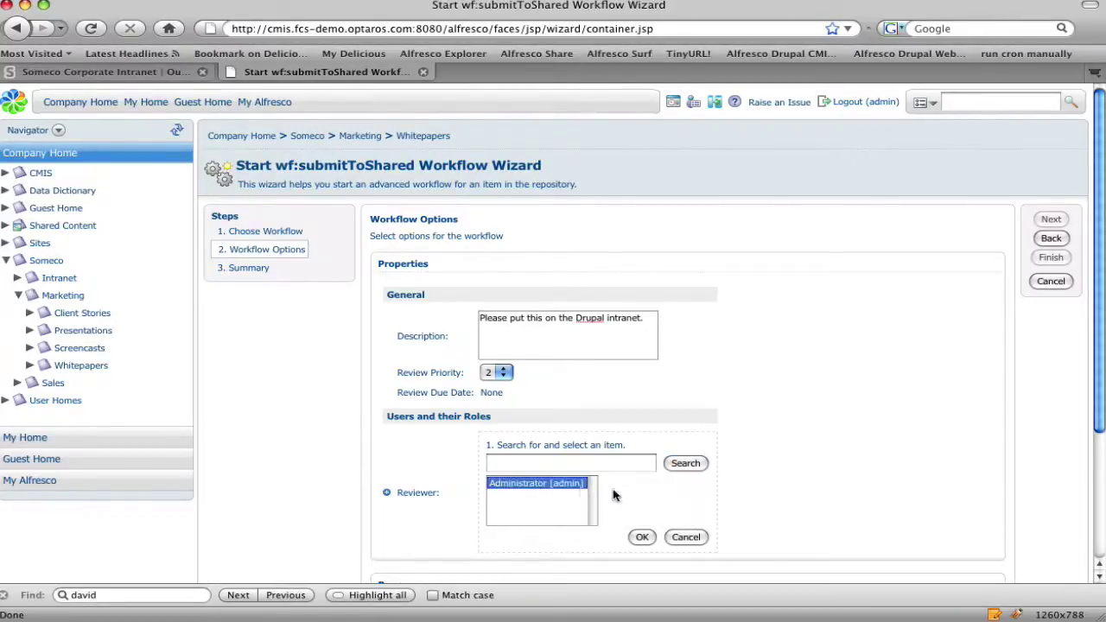
pyautogui.click(640, 536)
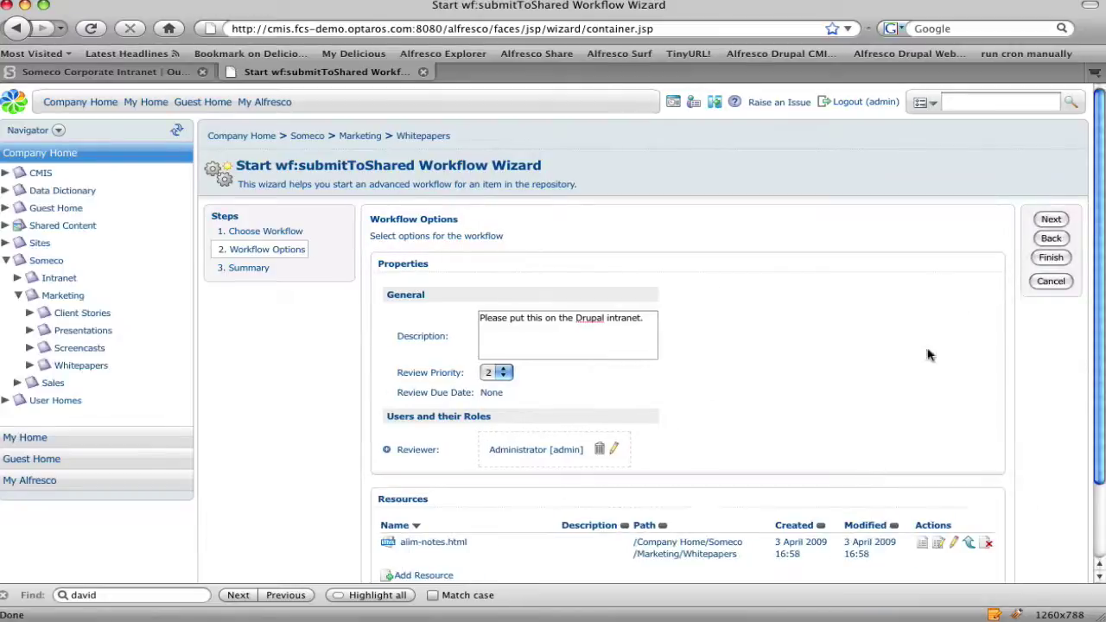
pyautogui.scroll(-1, 737, 412)
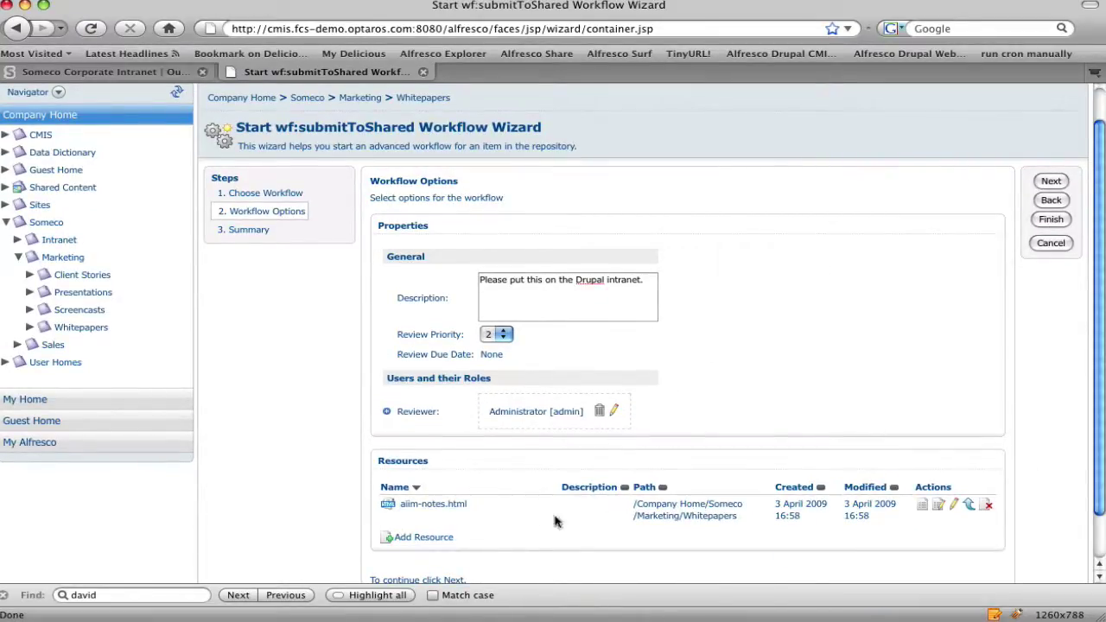
pyautogui.scroll(-2, 872, 441)
pyautogui.scroll(3, 825, 355)
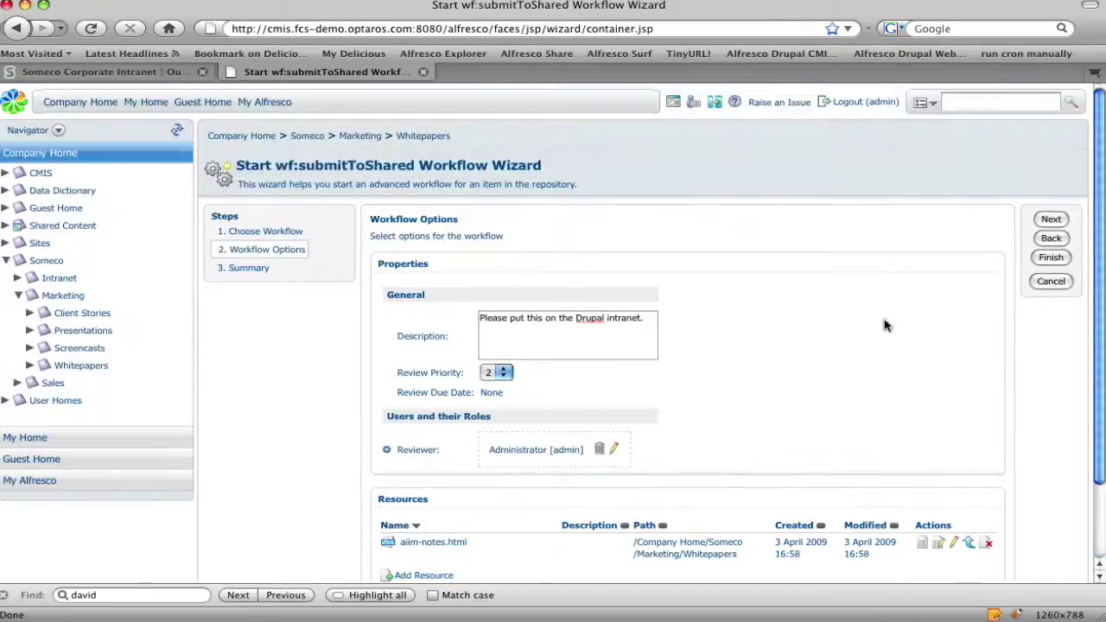
pyautogui.click(1048, 258)
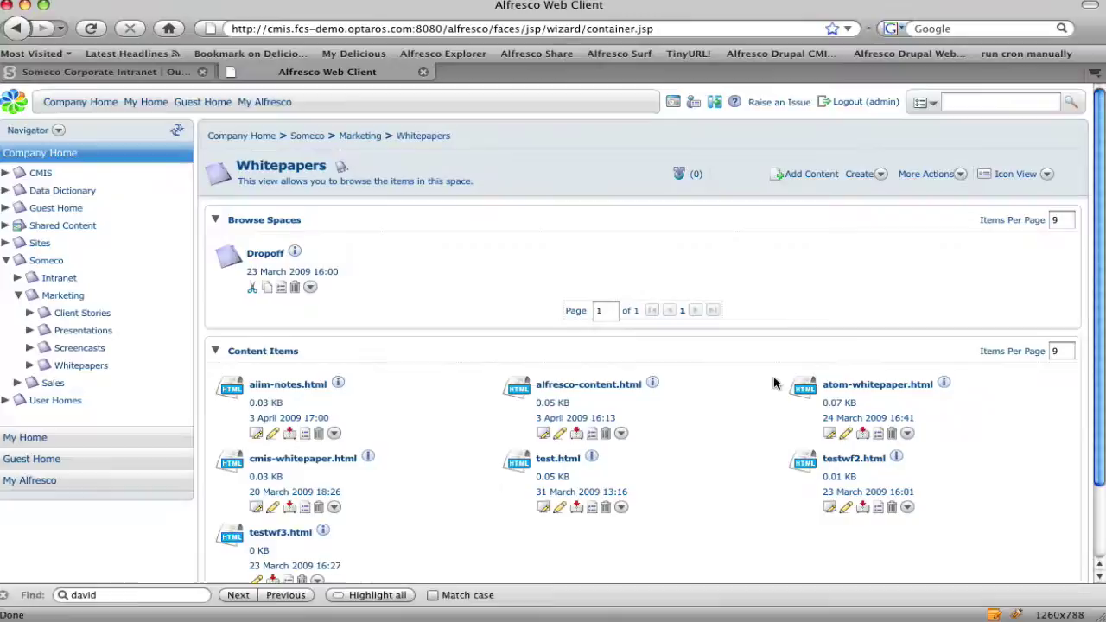
# Step: Approve the aiim-notes.html review task from the My Alfresco dashboard task list
pyautogui.click(265, 101)
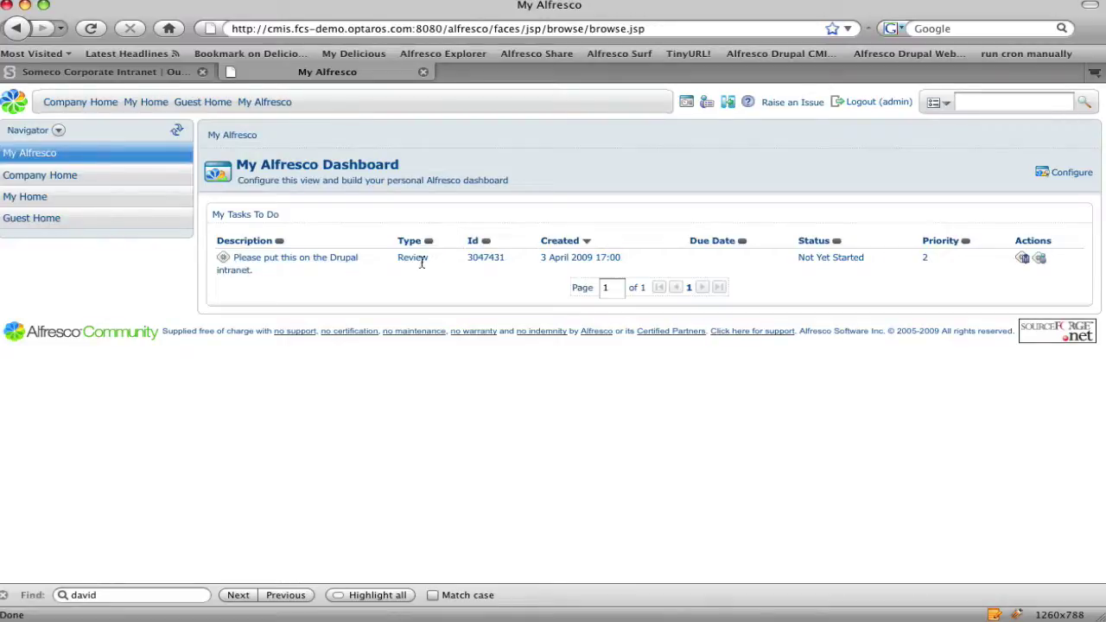
pyautogui.moveTo(403, 258); pyautogui.dragTo(428, 258)
pyautogui.click(331, 263)
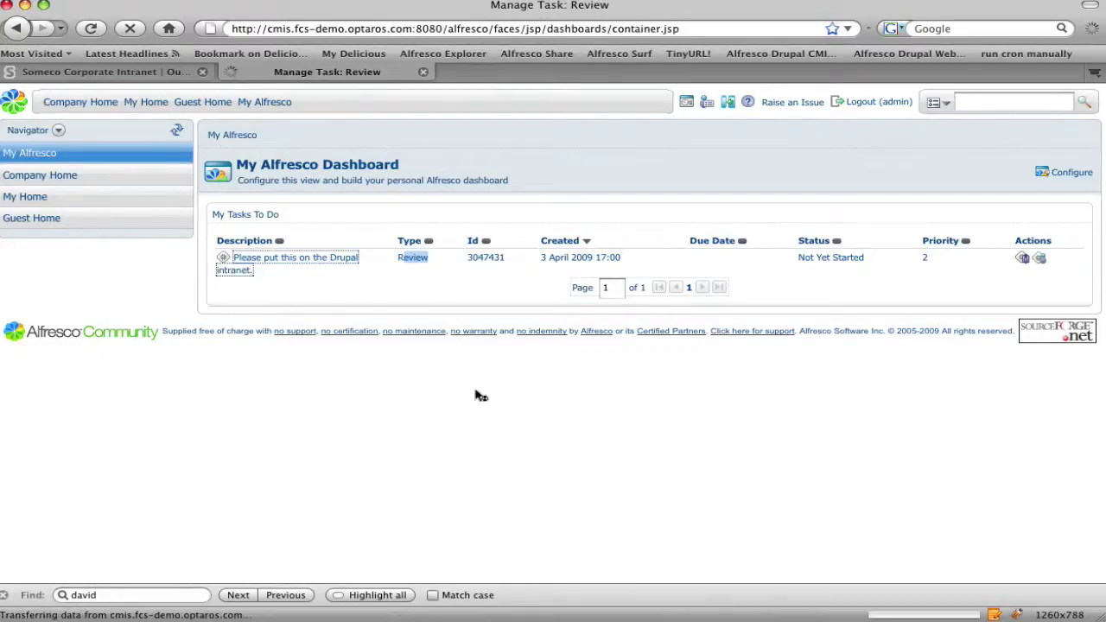
pyautogui.scroll(-2, 595, 371)
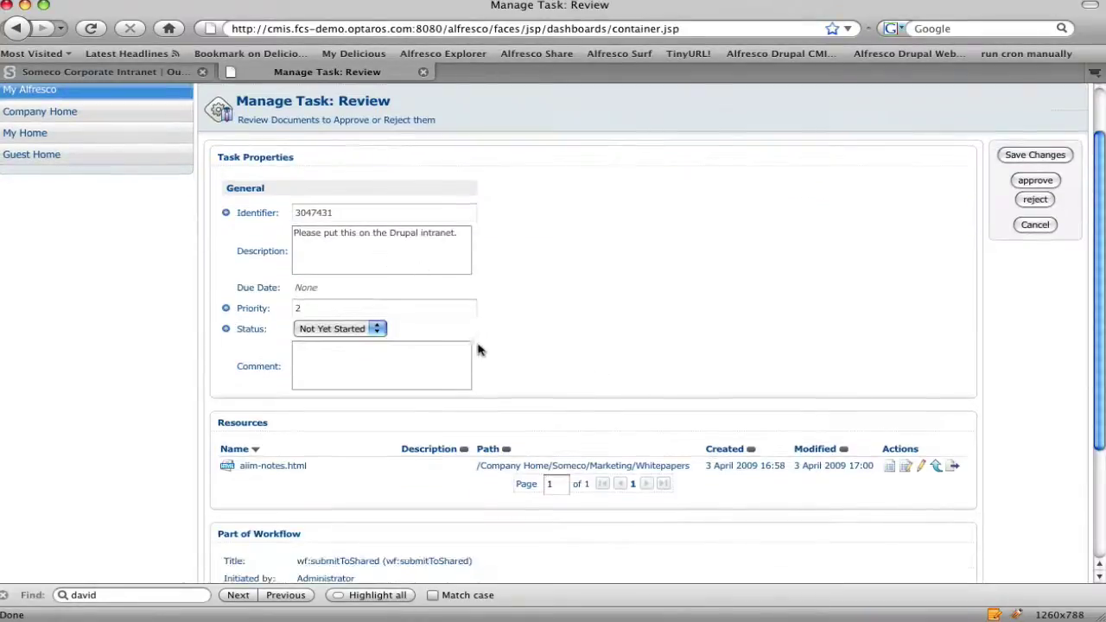
pyautogui.click(1034, 182)
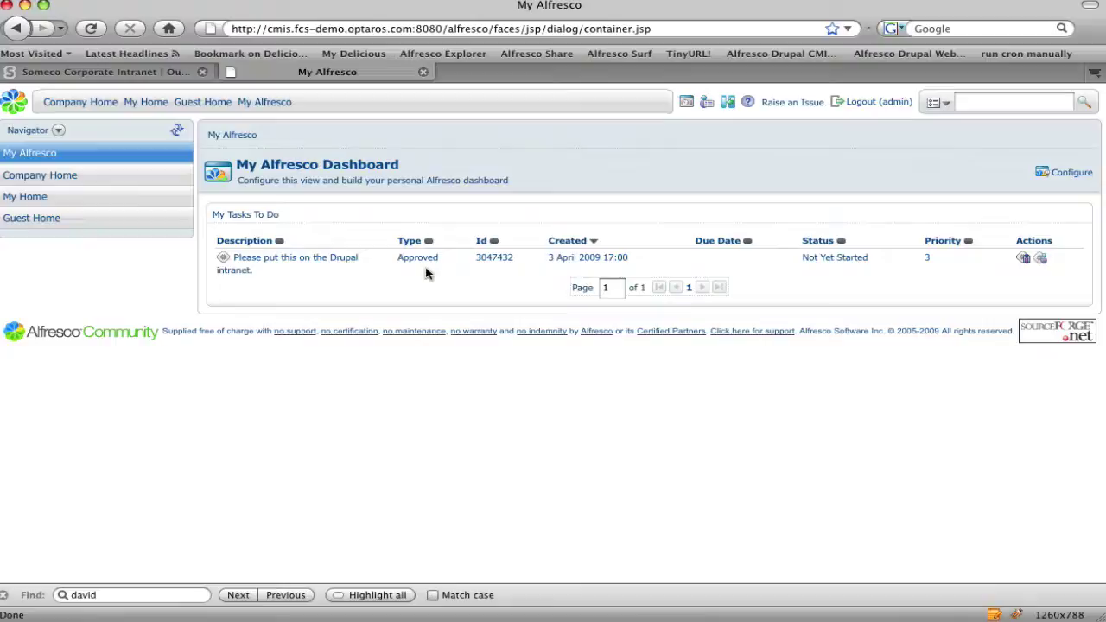
pyautogui.moveTo(418, 257); pyautogui.dragTo(508, 210)
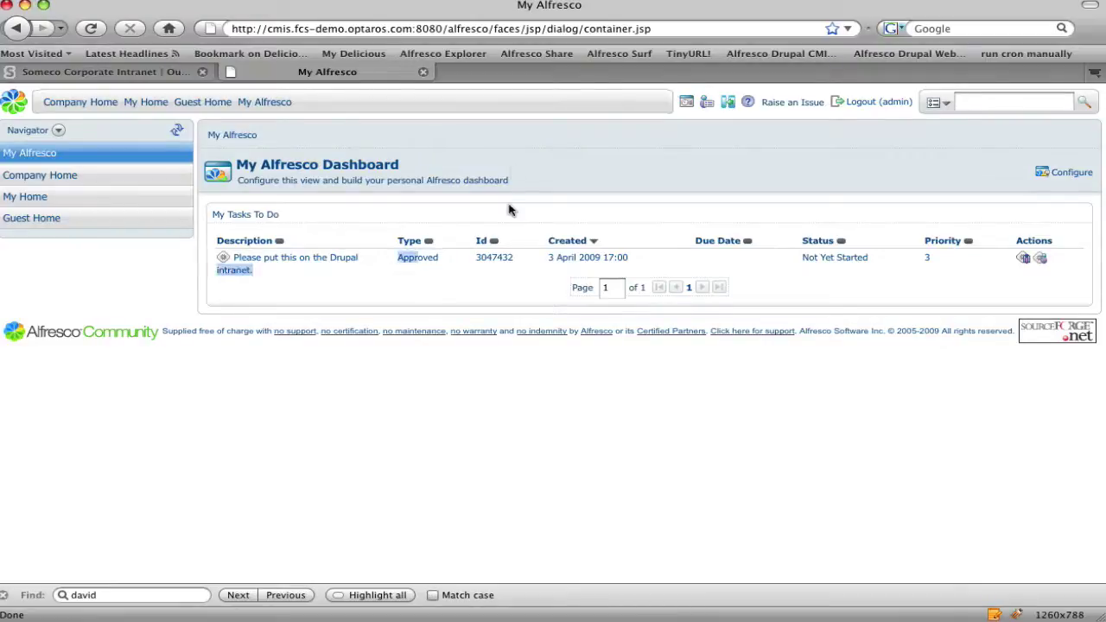
# Step: Back on the Drupal intranet, run cron manually and return to the home page
pyautogui.click(109, 74)
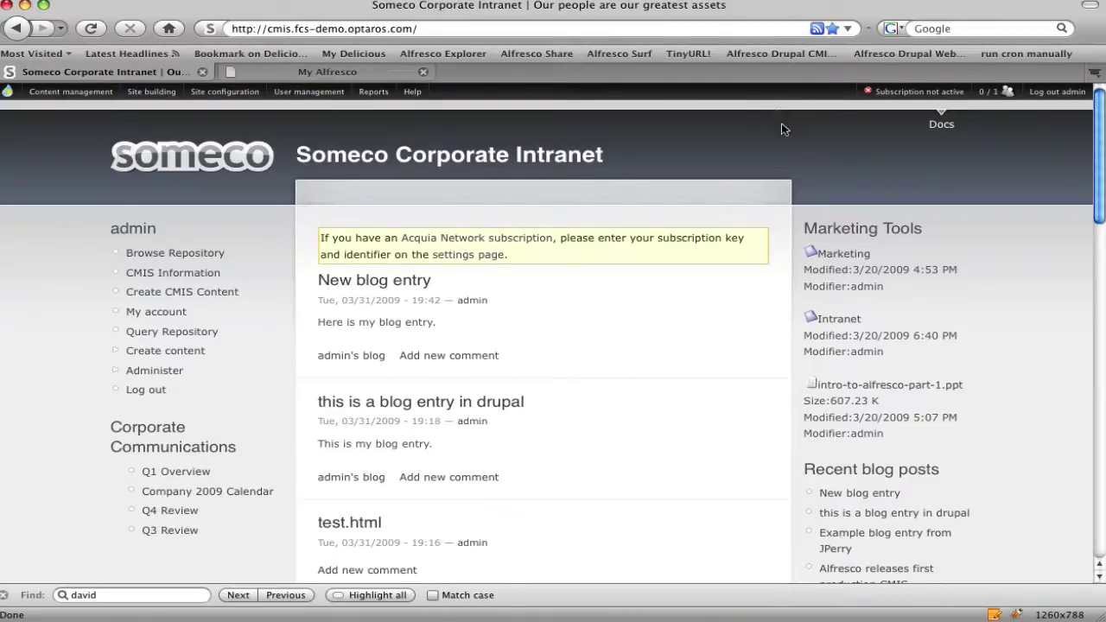
pyautogui.click(1020, 54)
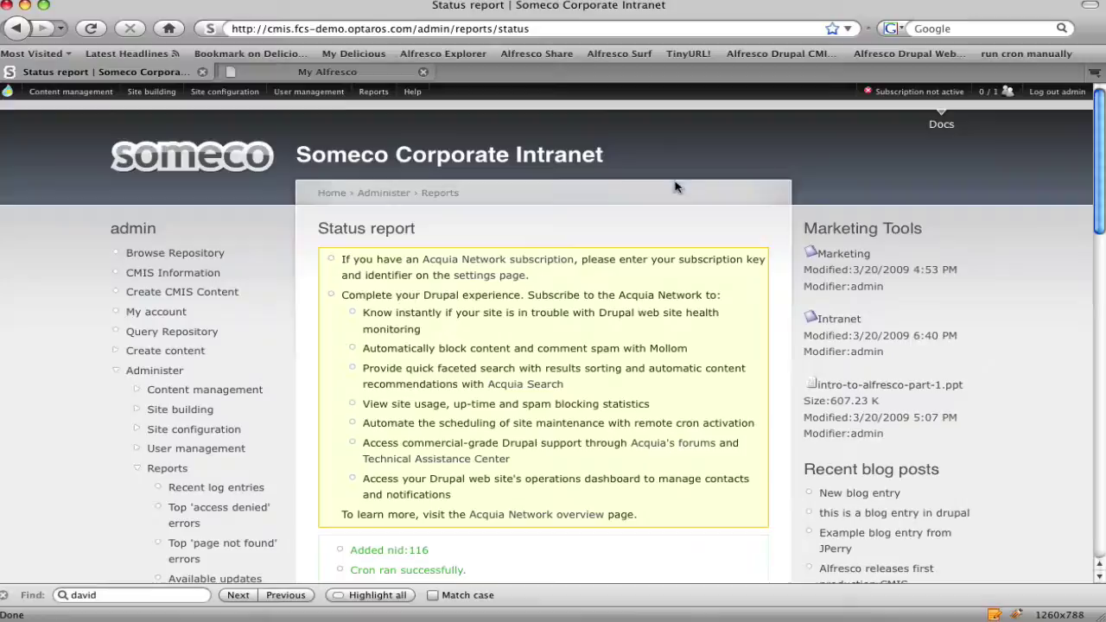
pyautogui.click(510, 159)
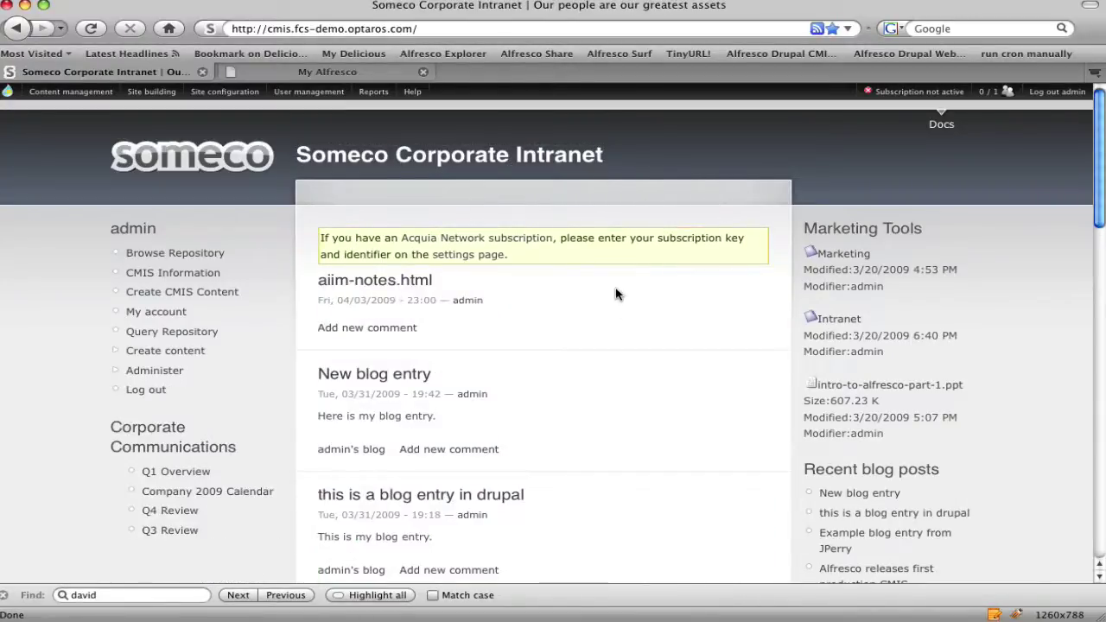
# Step: Open the aiim-notes.html post (node 116) from the intranet home page
pyautogui.click(402, 290)
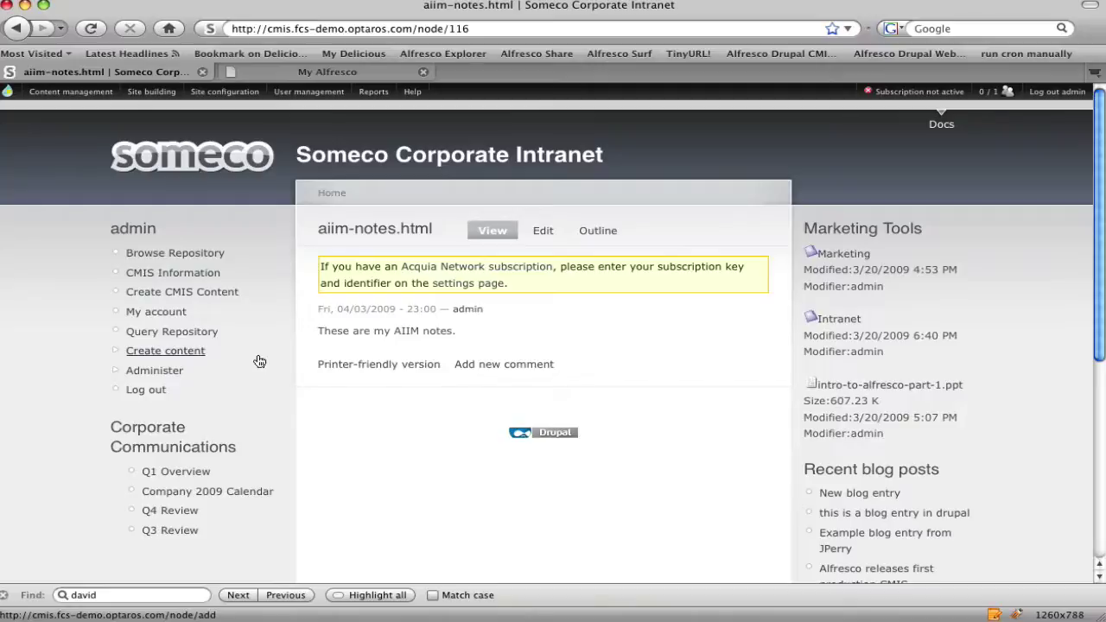
# Step: Start a new blog entry titled 'AIIM conference wraps up'
pyautogui.click(183, 351)
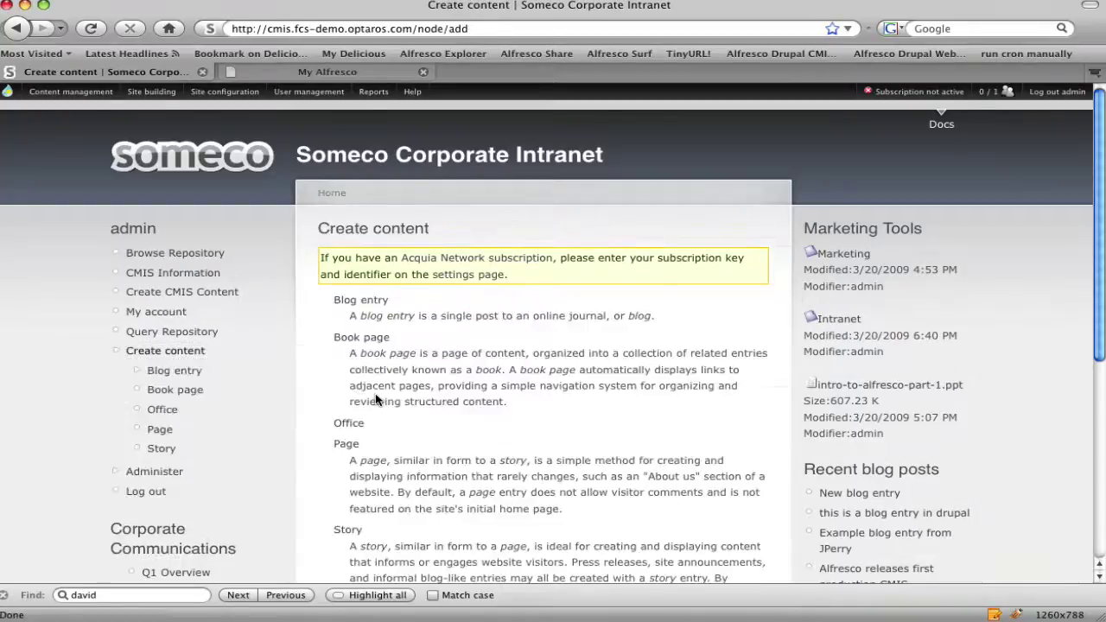
pyautogui.click(361, 304)
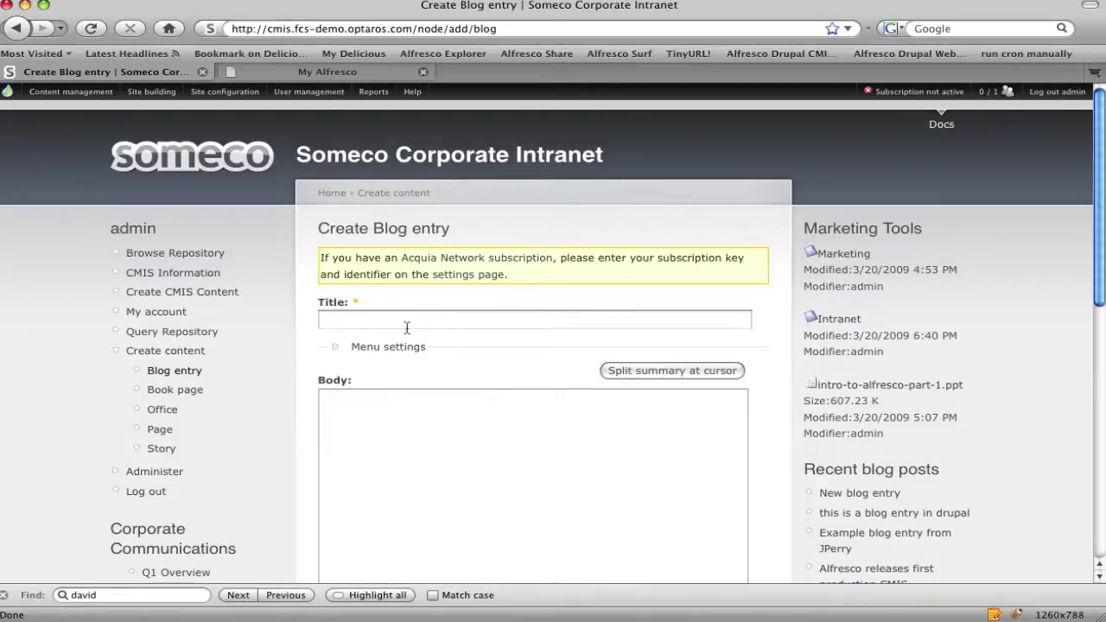
pyautogui.click(409, 328)
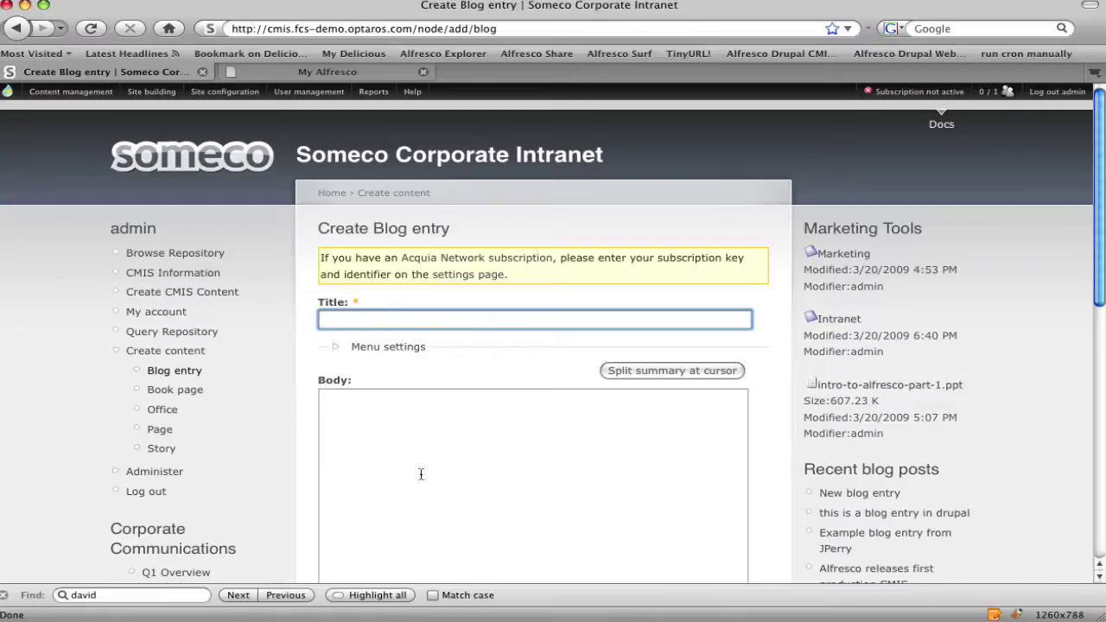
pyautogui.write('My ')
pyautogui.write('Drupal')
pyautogui.press('BackSpace')
pyautogui.press('BackSpace')
pyautogui.press('BackSpace')
pyautogui.press('BackSpace')
pyautogui.press('BackSpace')
pyautogui.press('BackSpace')
pyautogui.press('BackSpace')
pyautogui.press('BackSpace')
pyautogui.write('AI')
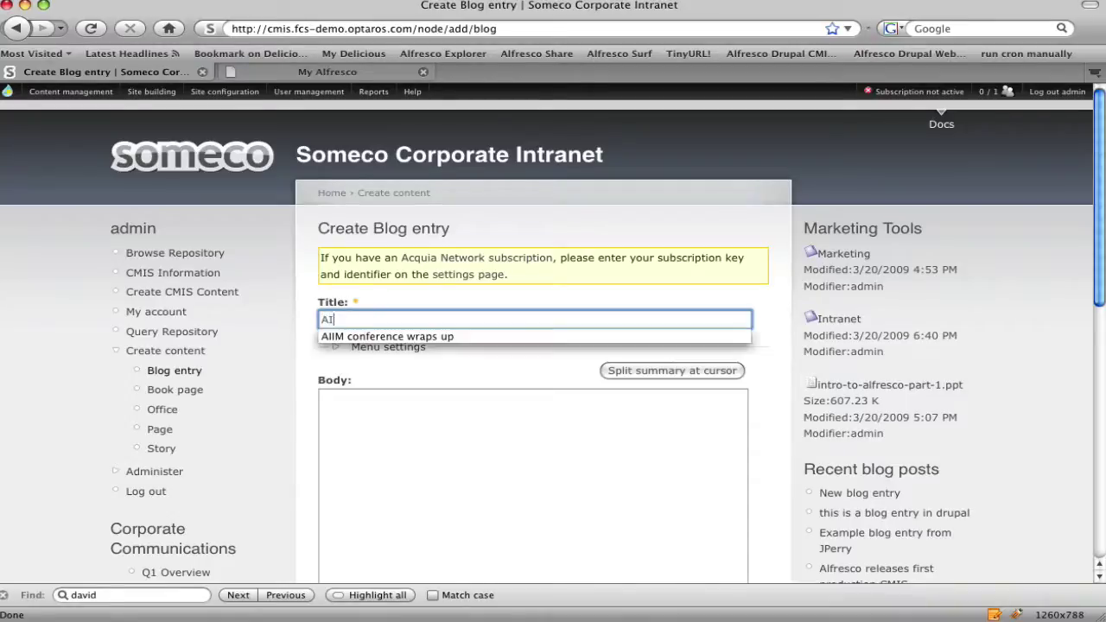
pyautogui.write('IM')
pyautogui.press('Down')
pyautogui.press('Return')
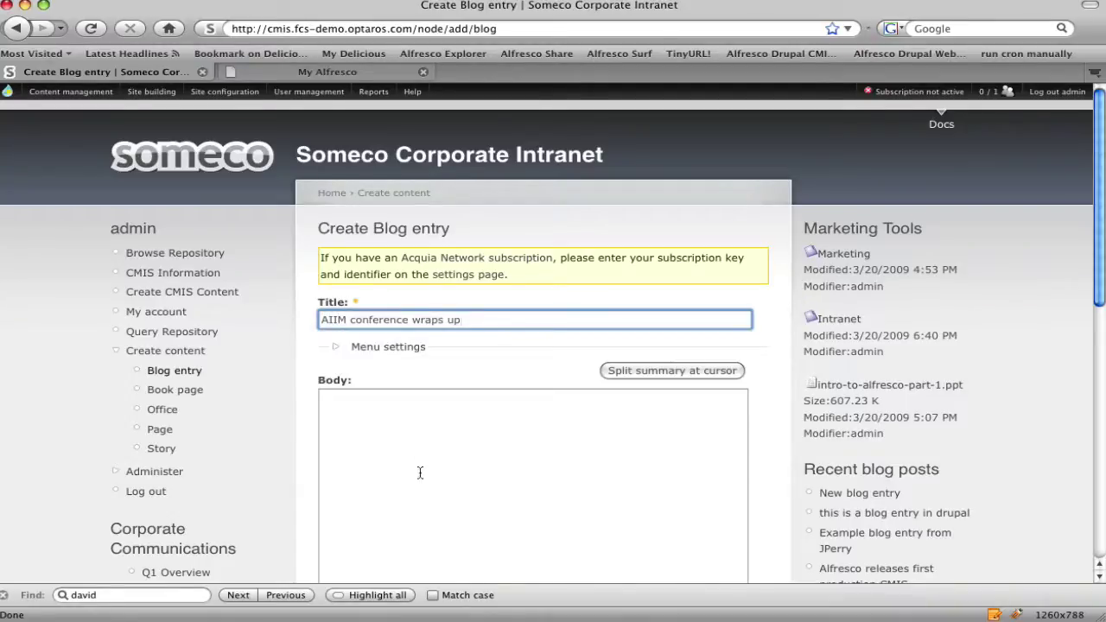
# Step: Give the blog entry the body 'AIIM wrapped up today.' and save it
pyautogui.click(447, 460)
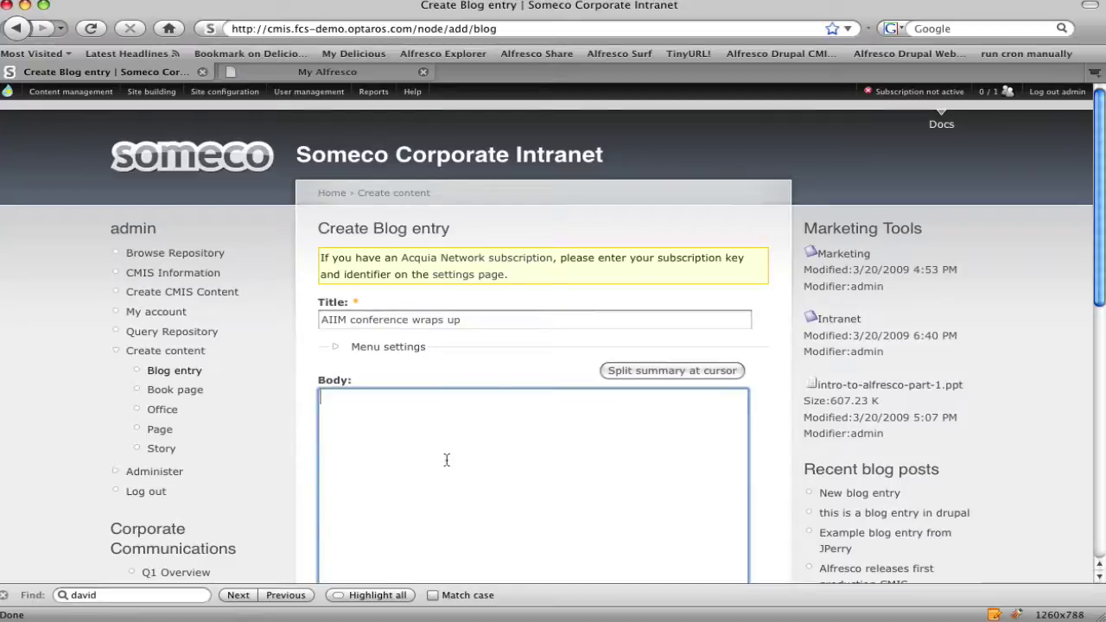
pyautogui.write('AIIM wrapped up toda')
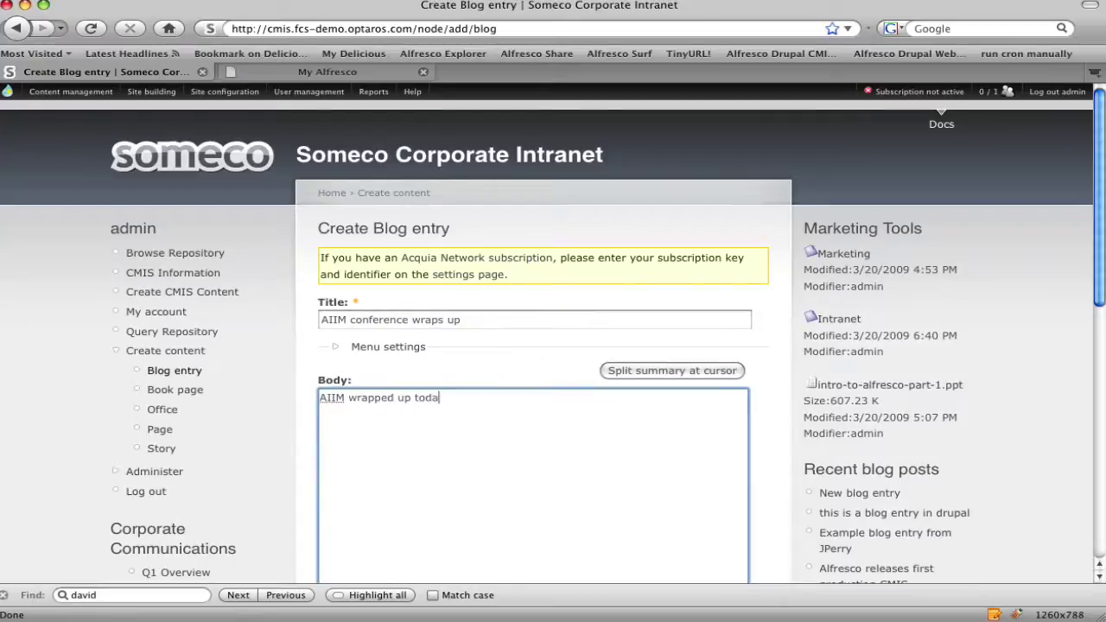
pyautogui.write('y...')
pyautogui.scroll(-5, 551, 445)
pyautogui.scroll(-4, 518, 454)
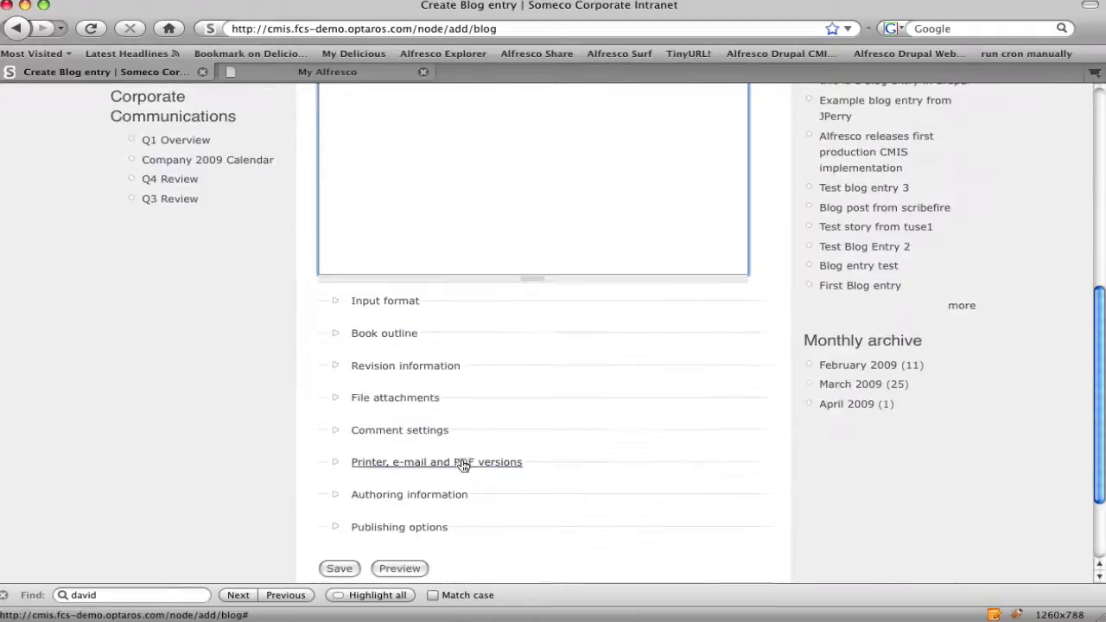
pyautogui.click(343, 570)
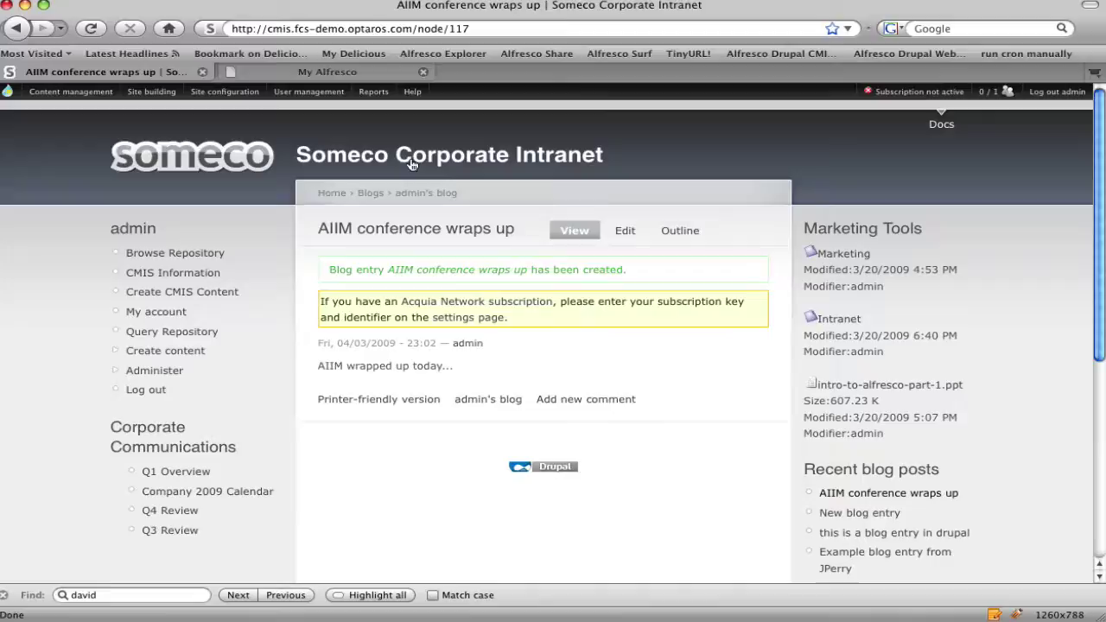
# Step: Check Alfresco's Company Home > Shared Content > cmis.fcs-demo.optaros.com for the blog entry, then return to Drupal
pyautogui.click(332, 72)
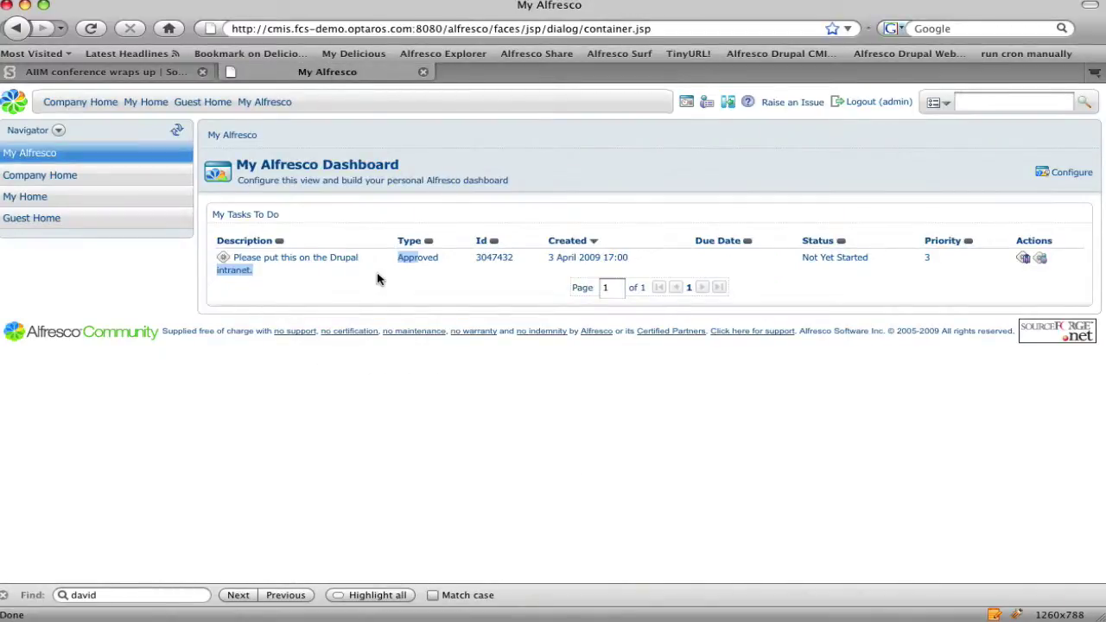
pyautogui.click(58, 173)
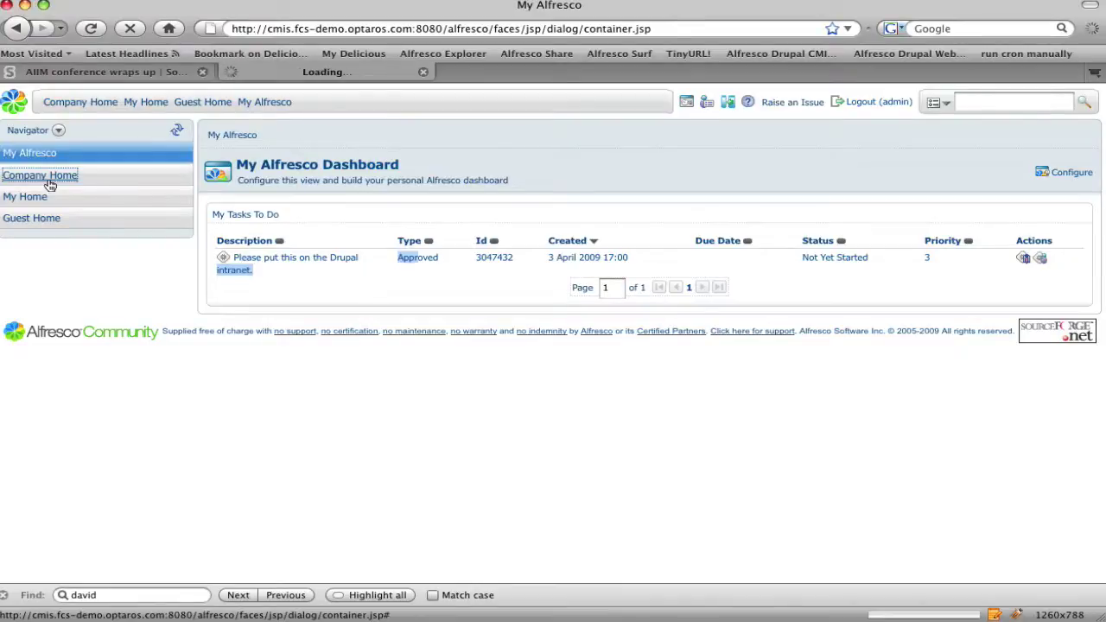
pyautogui.click(283, 336)
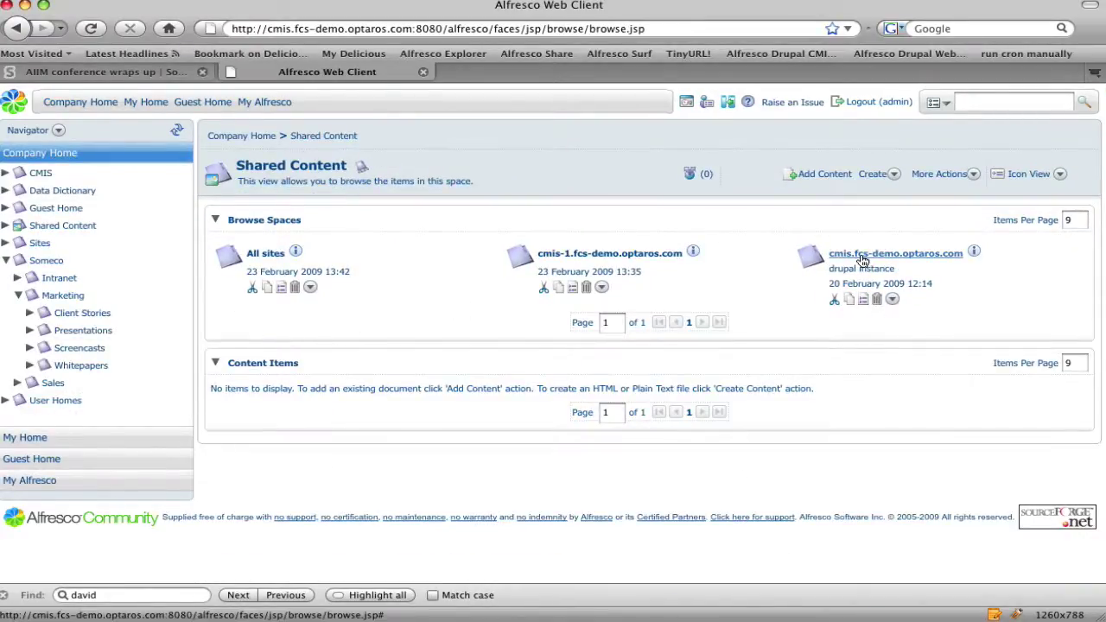
pyautogui.click(892, 256)
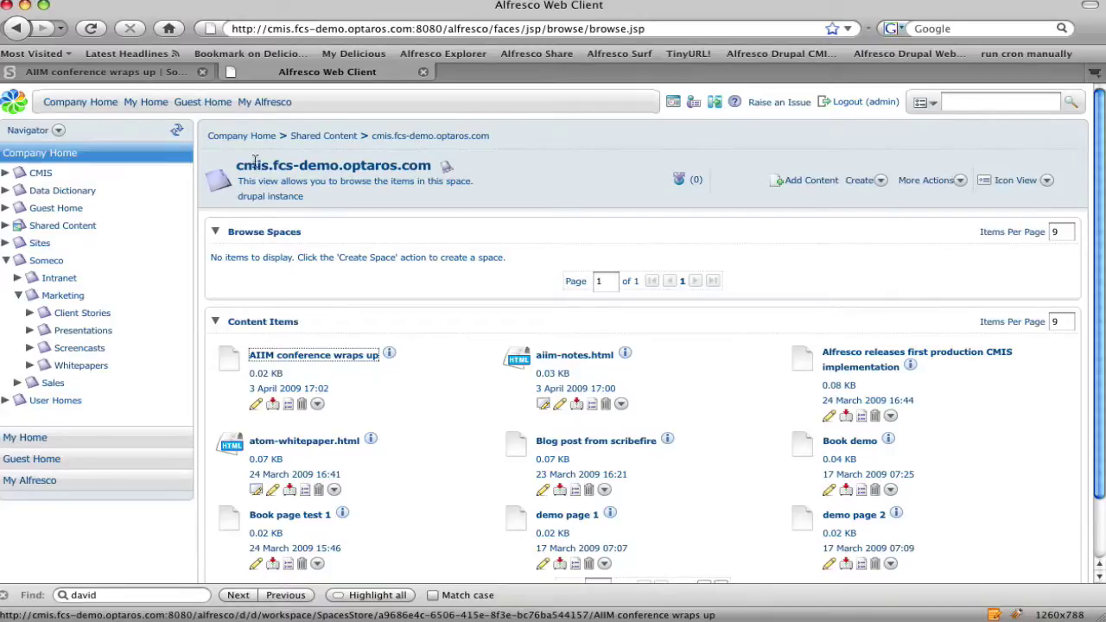
pyautogui.click(113, 73)
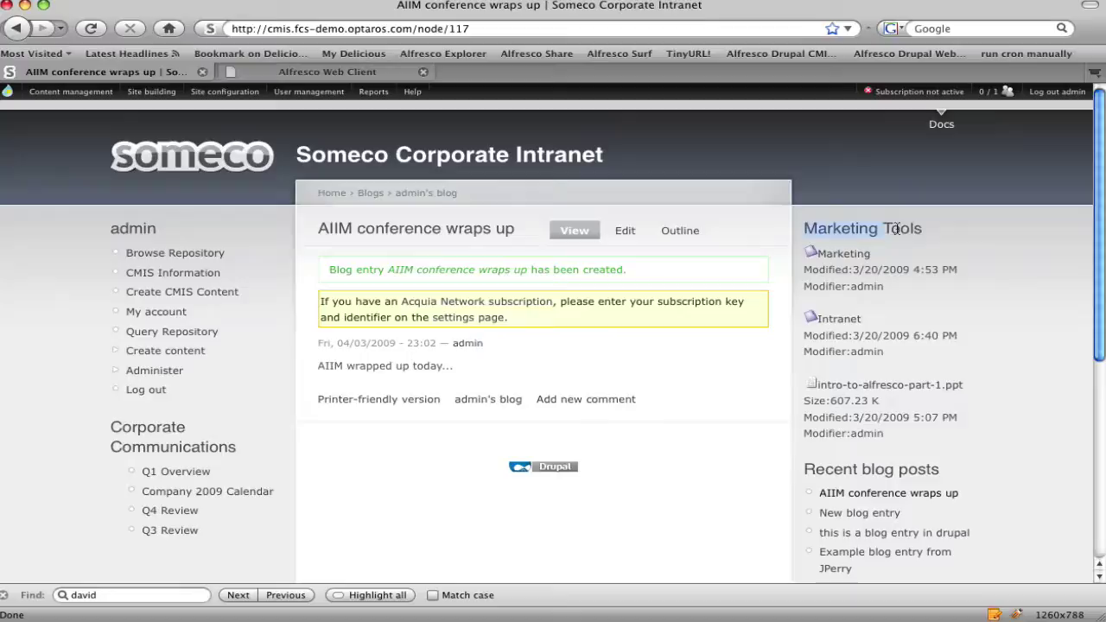
pyautogui.moveTo(937, 234); pyautogui.dragTo(967, 420)
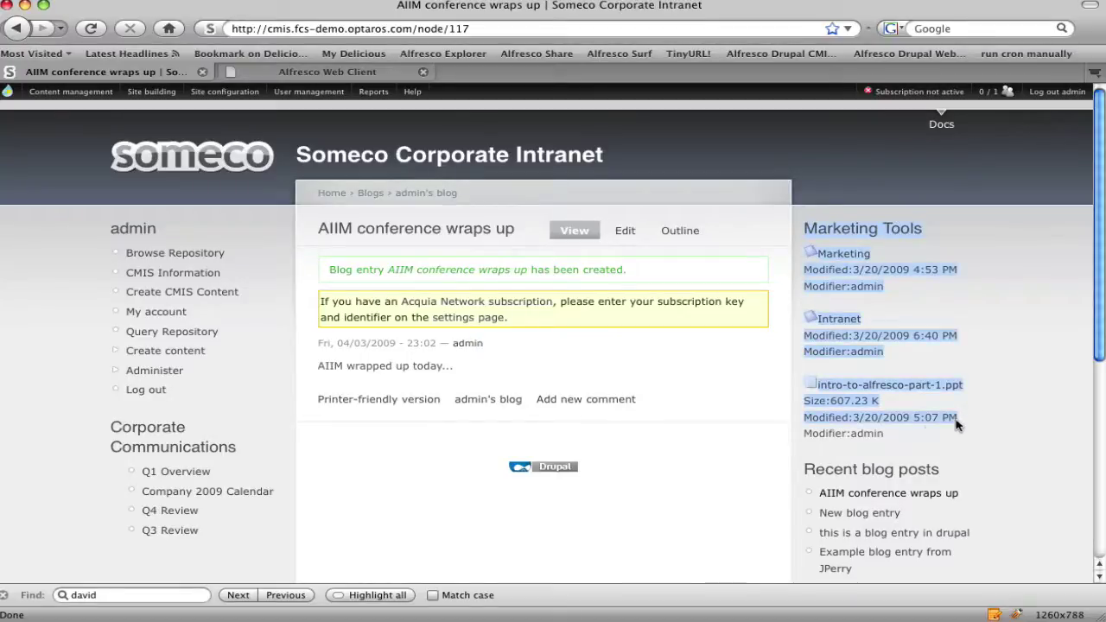
pyautogui.click(900, 437)
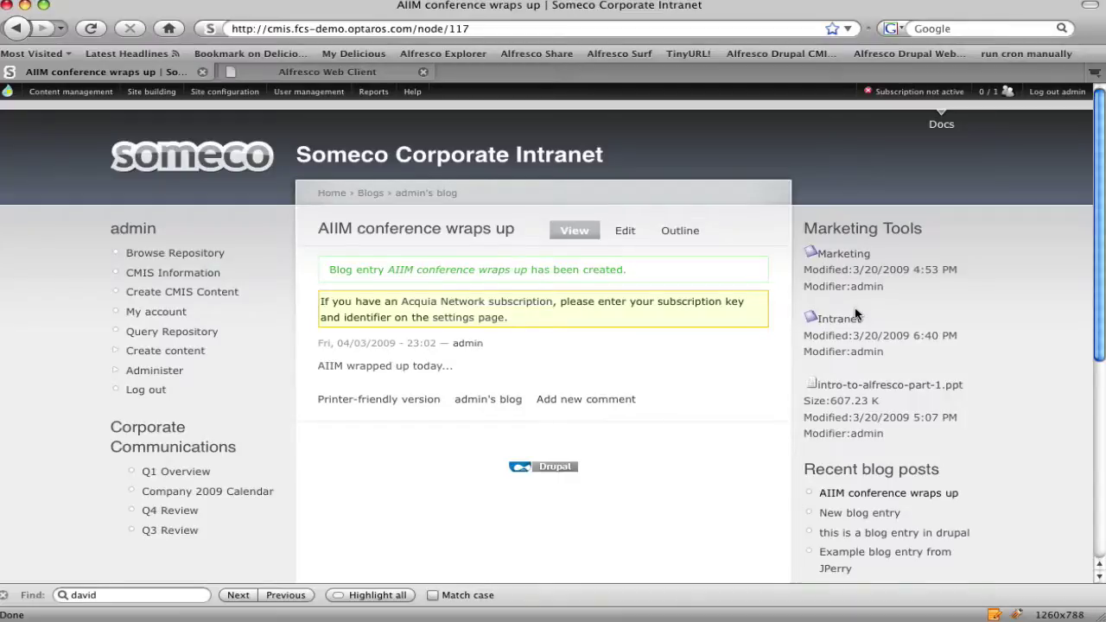
pyautogui.click(870, 386)
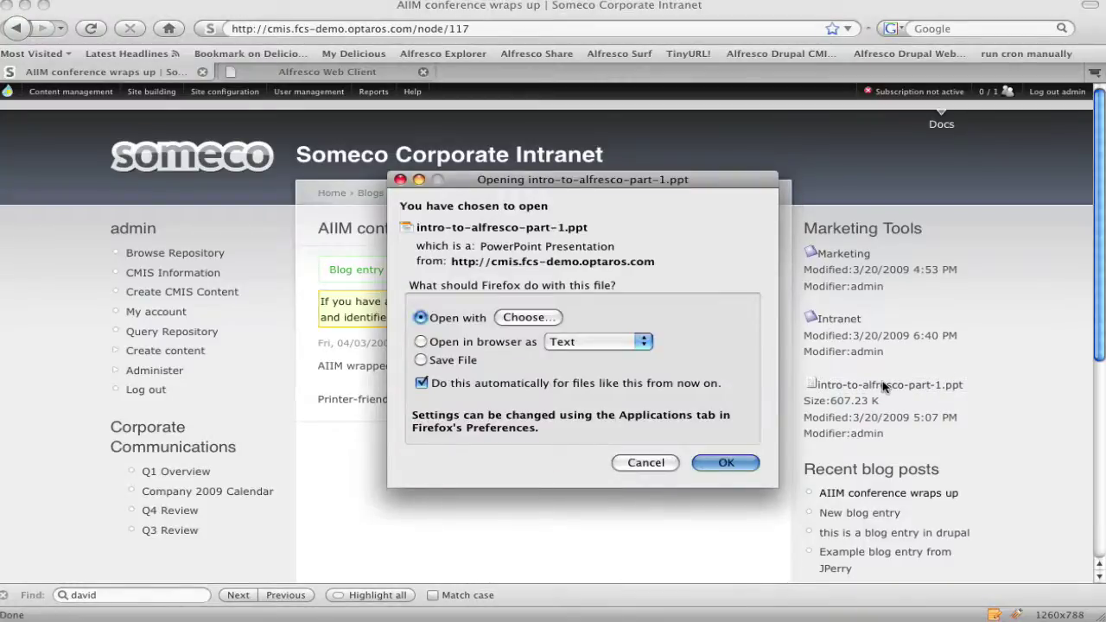
pyautogui.click(646, 463)
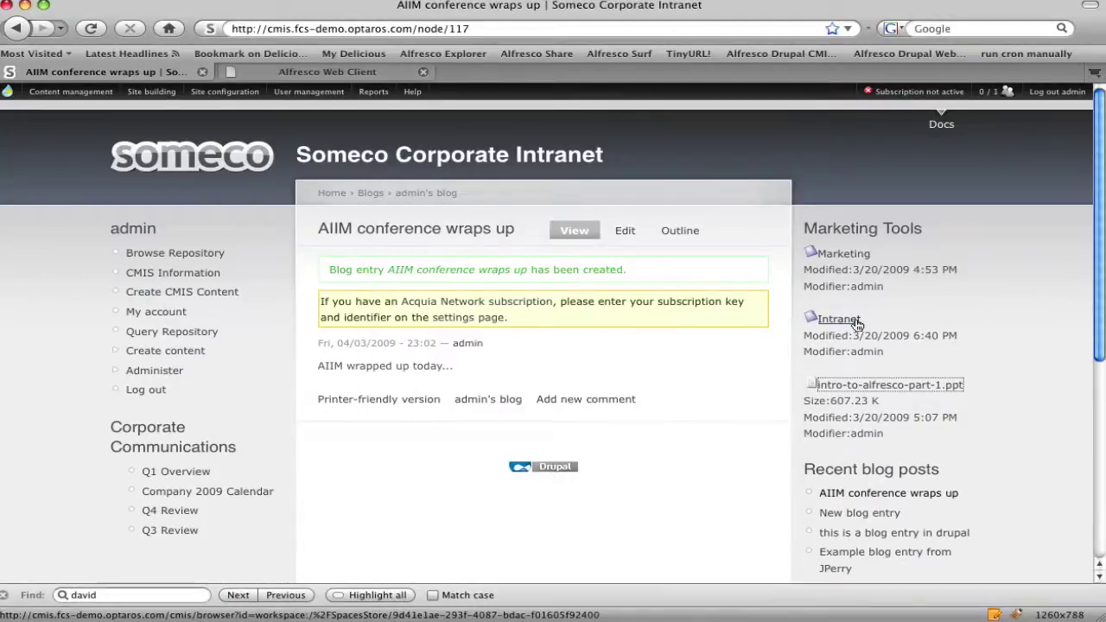
# Step: Browse the repository's Marketing > Presentations space listing intro-to-alfresco parts 1 to 3
pyautogui.click(847, 256)
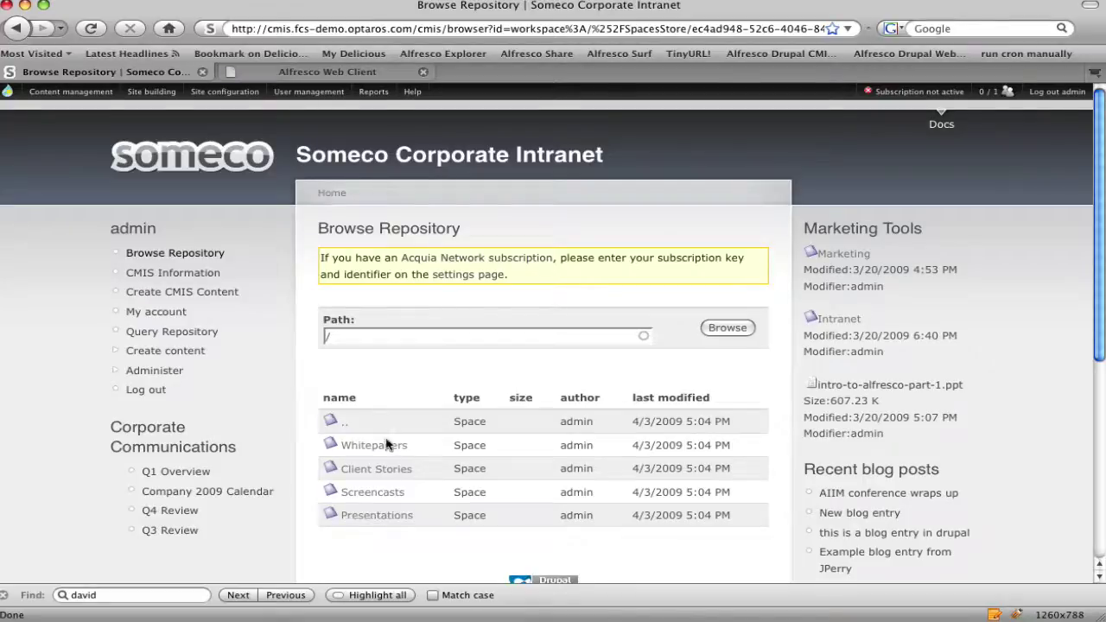
pyautogui.click(389, 517)
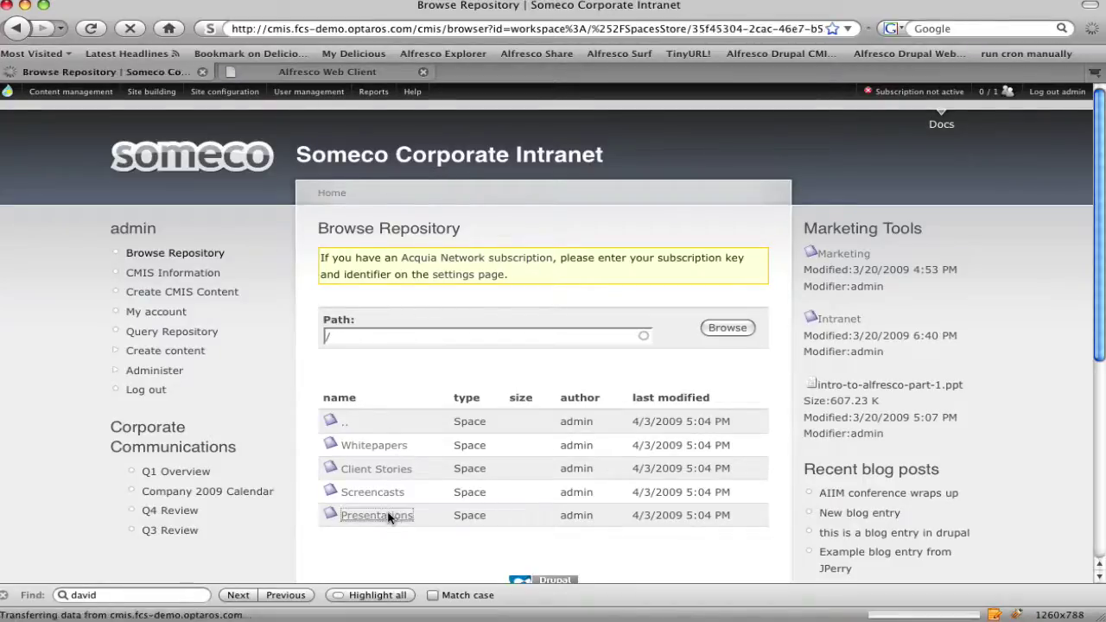
pyautogui.scroll(-2, 473, 428)
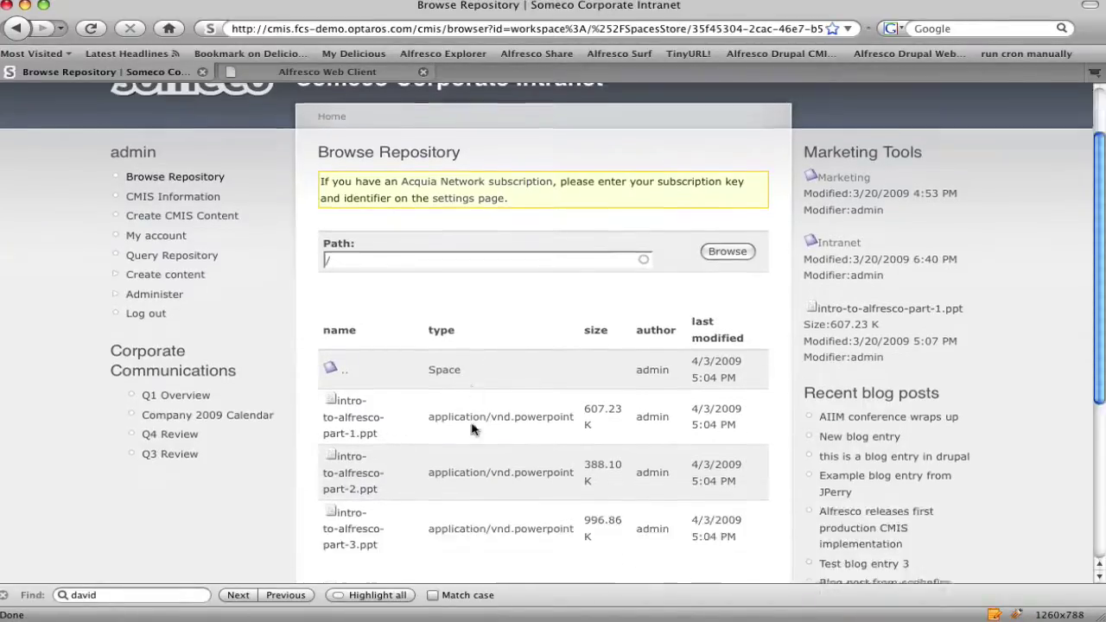
pyautogui.scroll(-1, 474, 427)
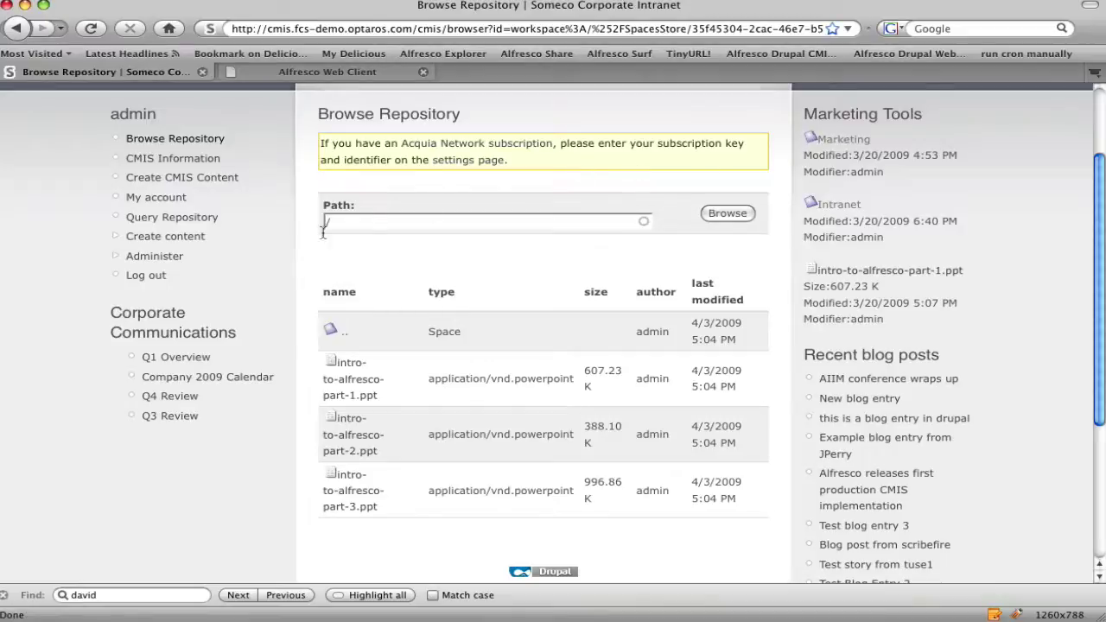
# Step: Go to Site building > Blocks and open the CMIS Repository Document View block's settings
pyautogui.click(160, 263)
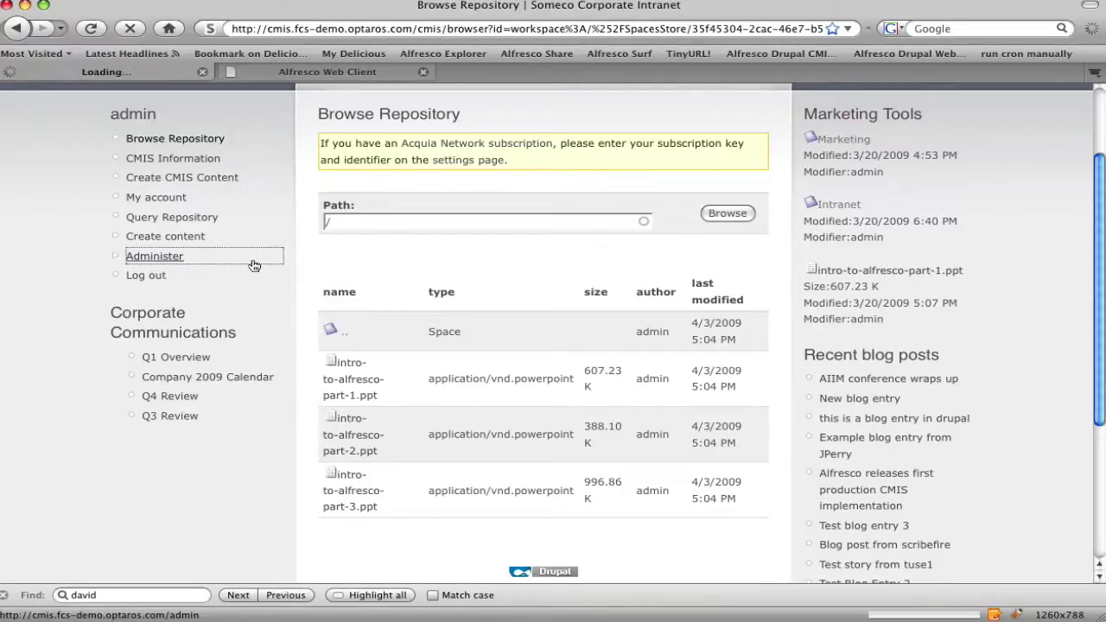
pyautogui.scroll(-3, 221, 259)
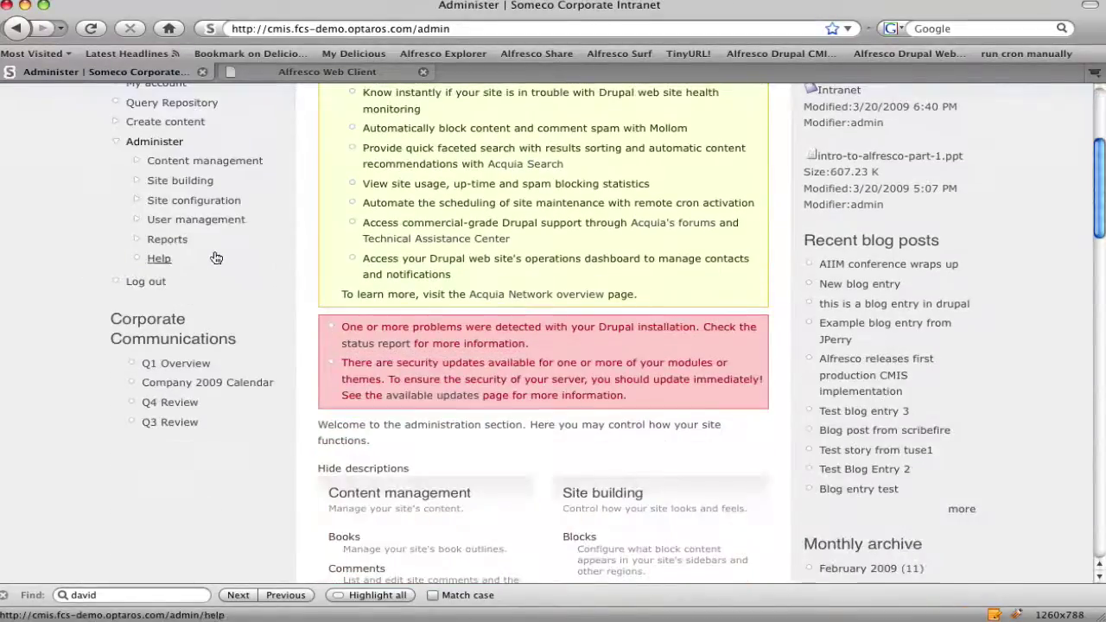
pyautogui.click(199, 200)
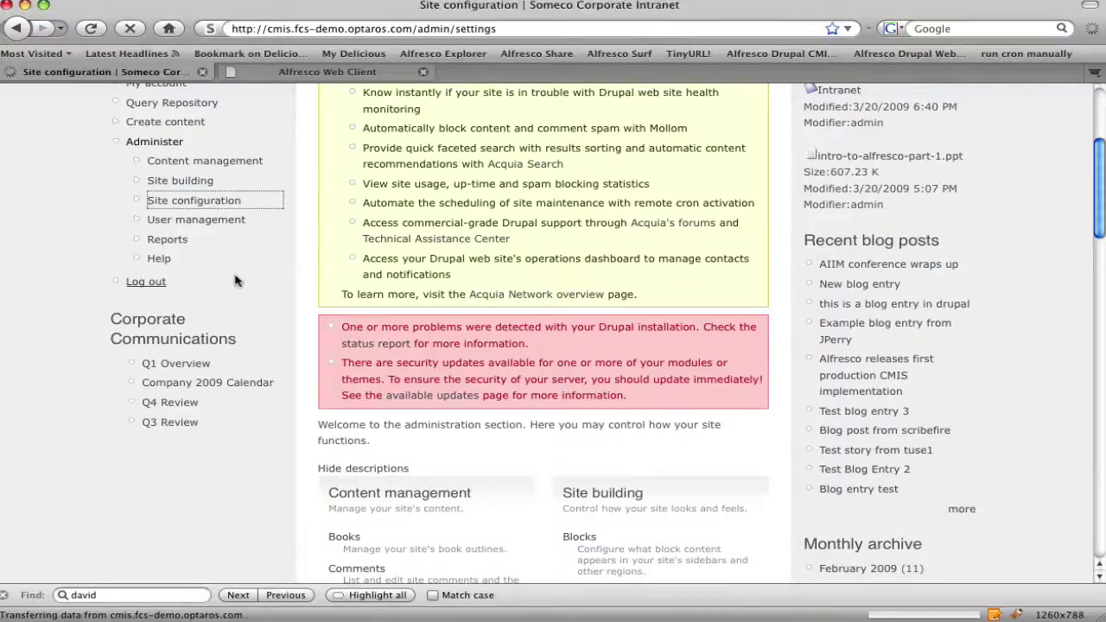
pyautogui.scroll(-3, 203, 441)
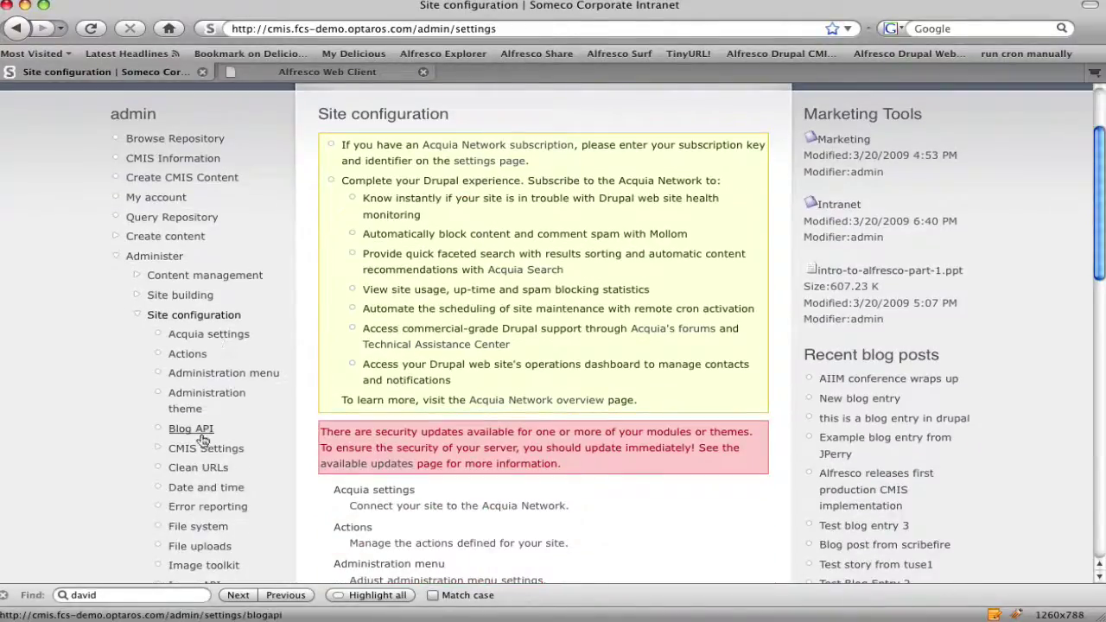
pyautogui.scroll(-2, 207, 437)
pyautogui.scroll(-1, 211, 398)
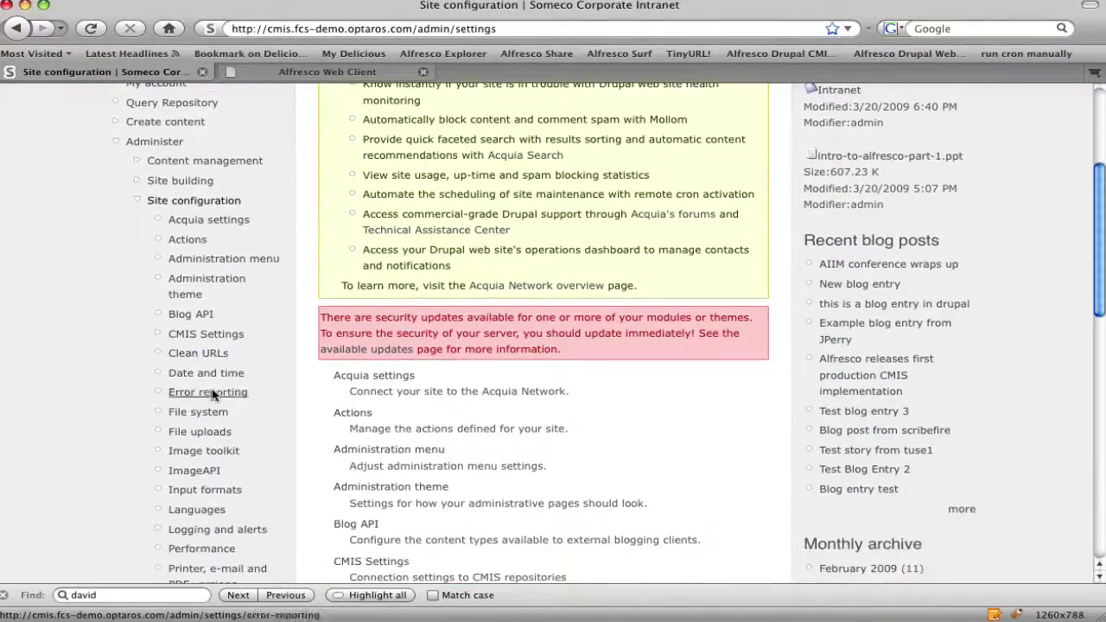
pyautogui.click(179, 183)
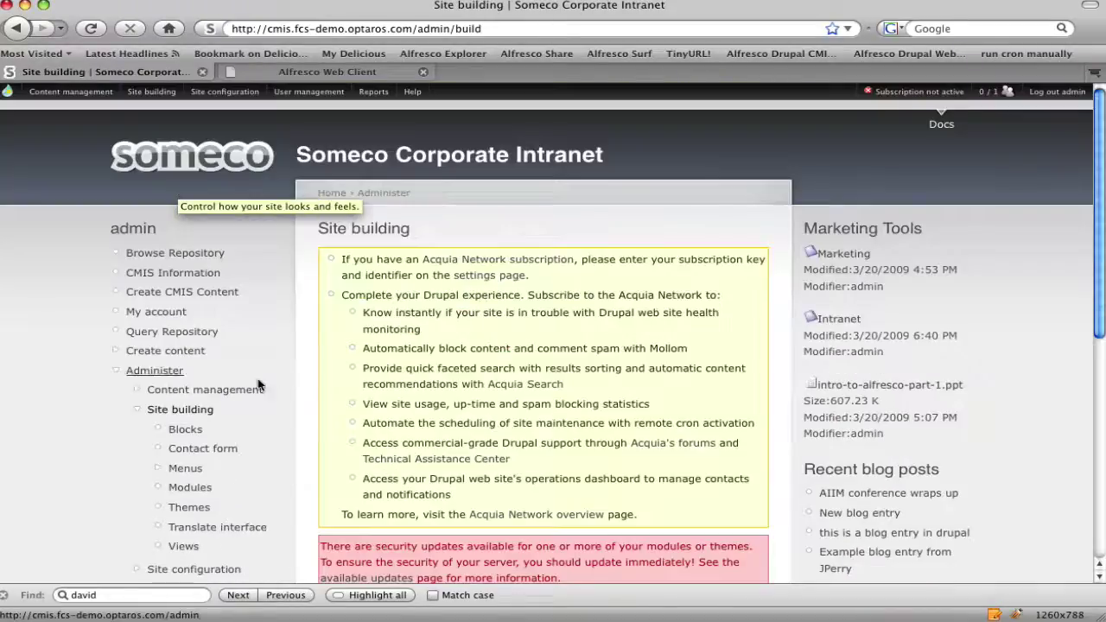
pyautogui.click(185, 430)
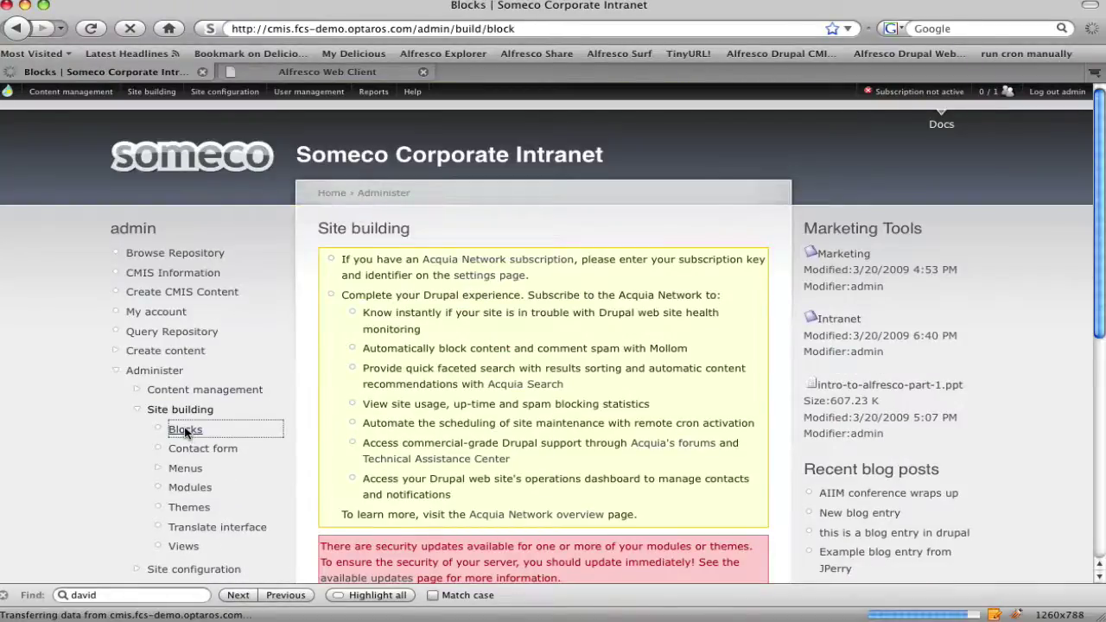
pyautogui.scroll(-4, 449, 407)
pyautogui.scroll(-6, 448, 408)
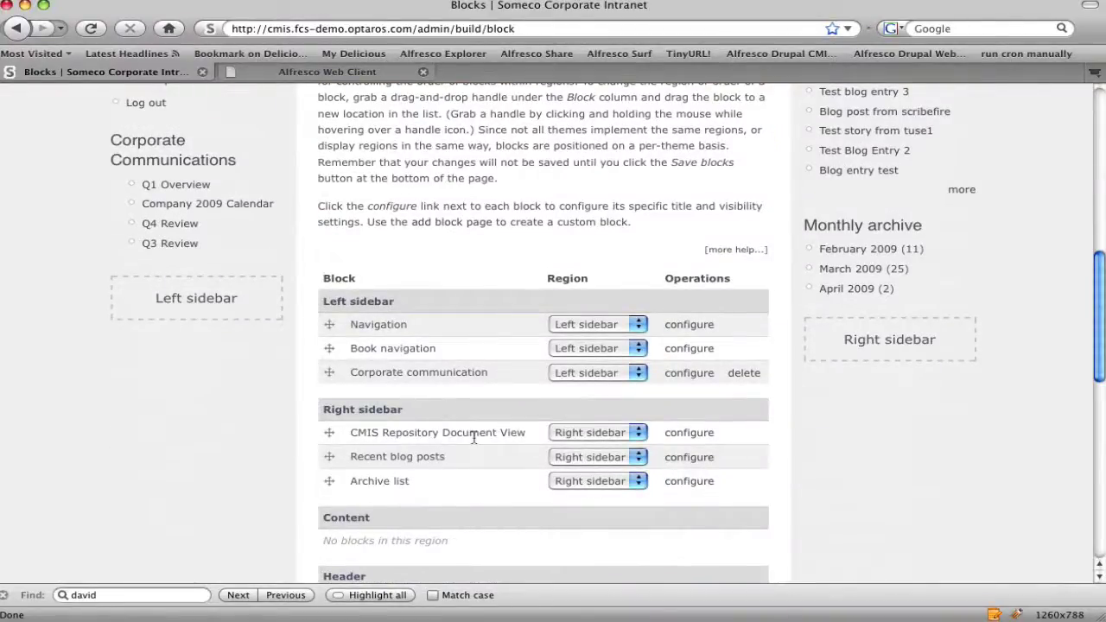
pyautogui.click(690, 435)
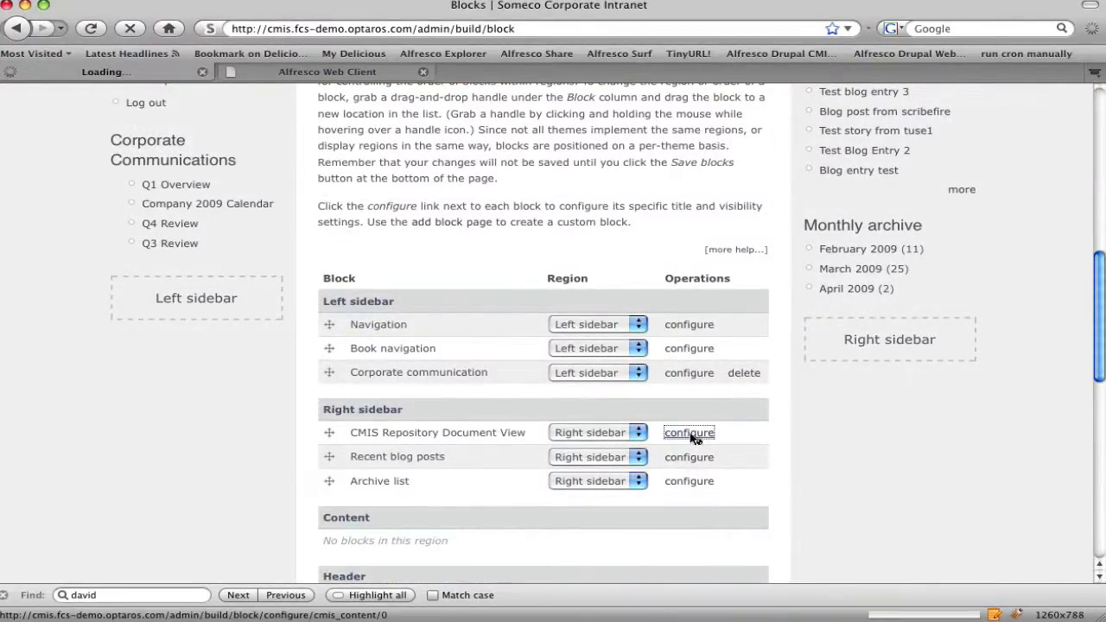
# Step: Fill the fourth Target document path with Company Home/Someco/Marketing/Presentations/intro-to-alfresco-part-2.ppt via autocomplete
pyautogui.scroll(-4, 689, 437)
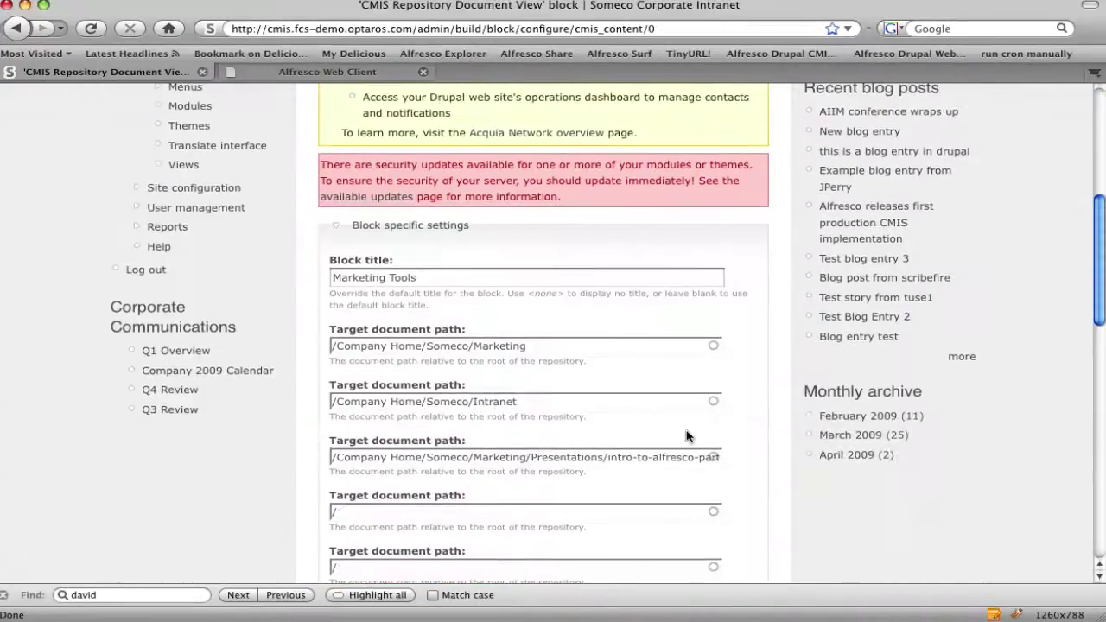
pyautogui.scroll(-1, 688, 436)
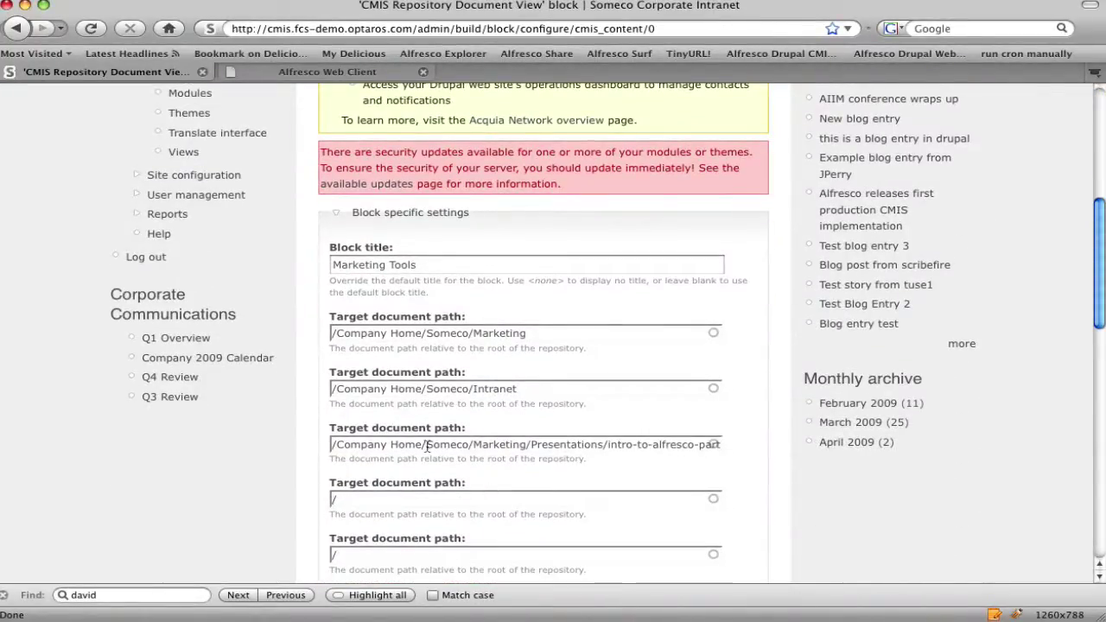
pyautogui.write('Company')
pyautogui.write(' Home/som')
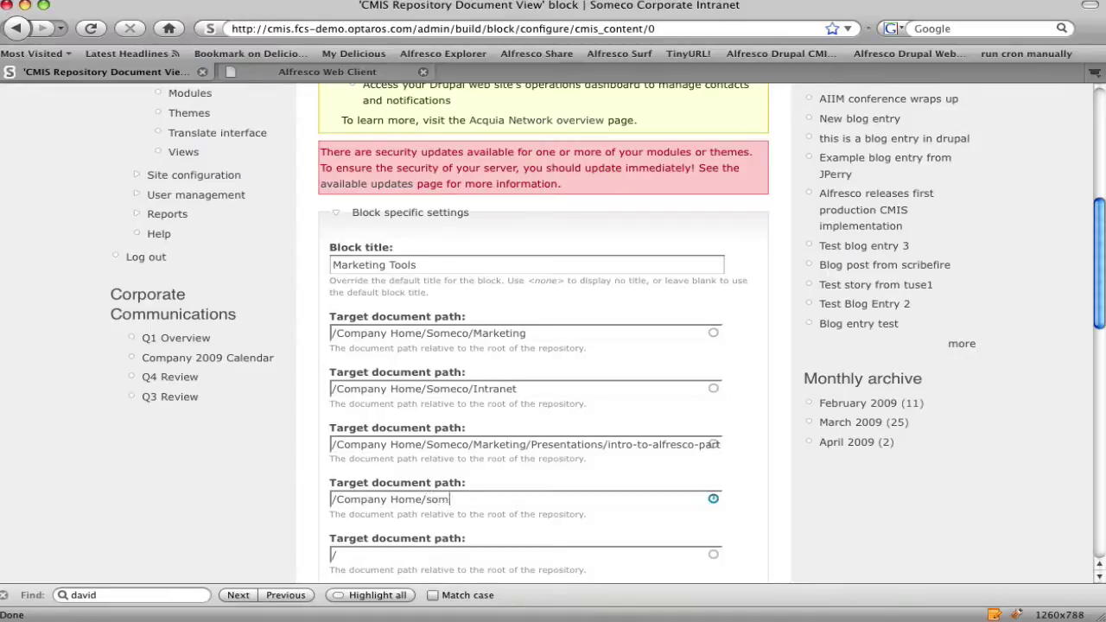
pyautogui.press('Down')
pyautogui.press('Return')
pyautogui.write('Marketing/Pre')
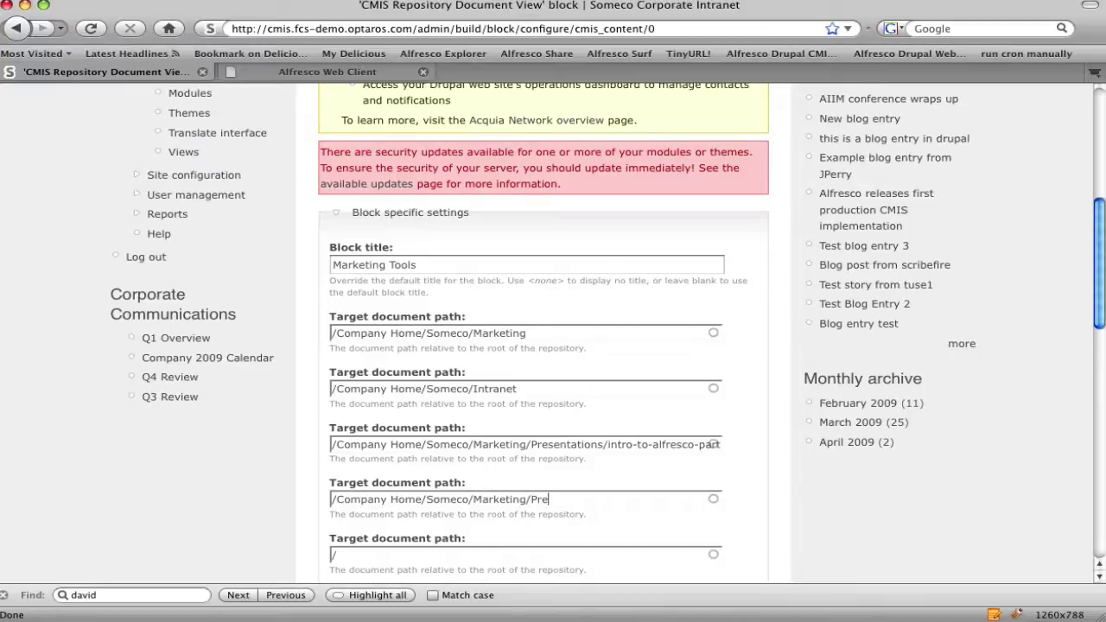
pyautogui.press('Down')
pyautogui.press('Return')
pyautogui.write('intro-')
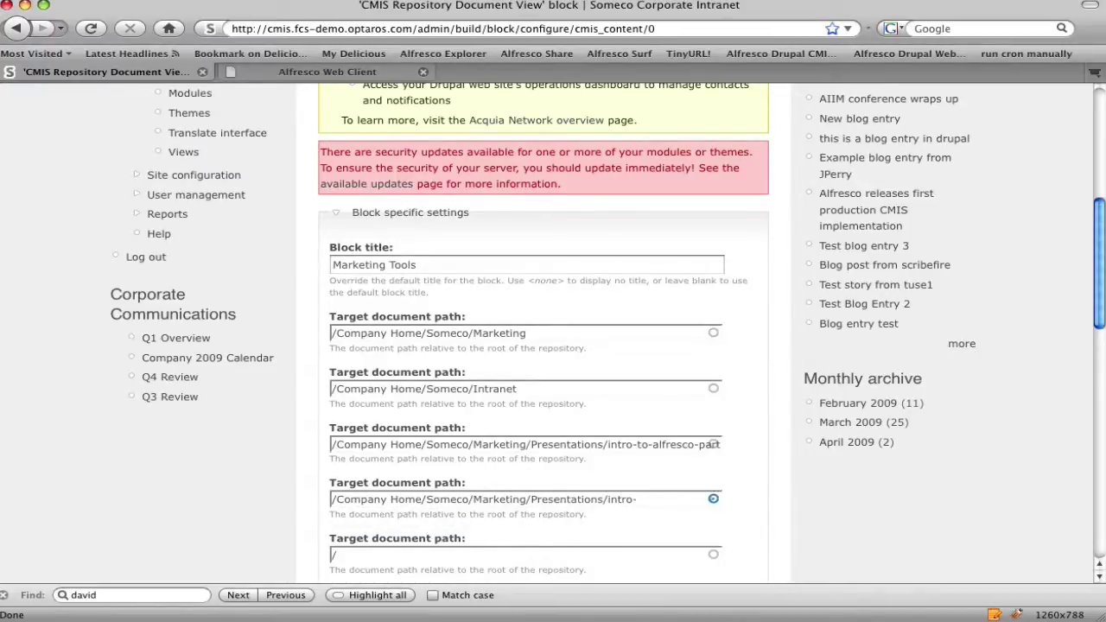
pyautogui.press('Down')
pyautogui.press('Down')
pyautogui.press('Return')
# Step: Save the block with its new document path
pyautogui.scroll(-5, 875, 462)
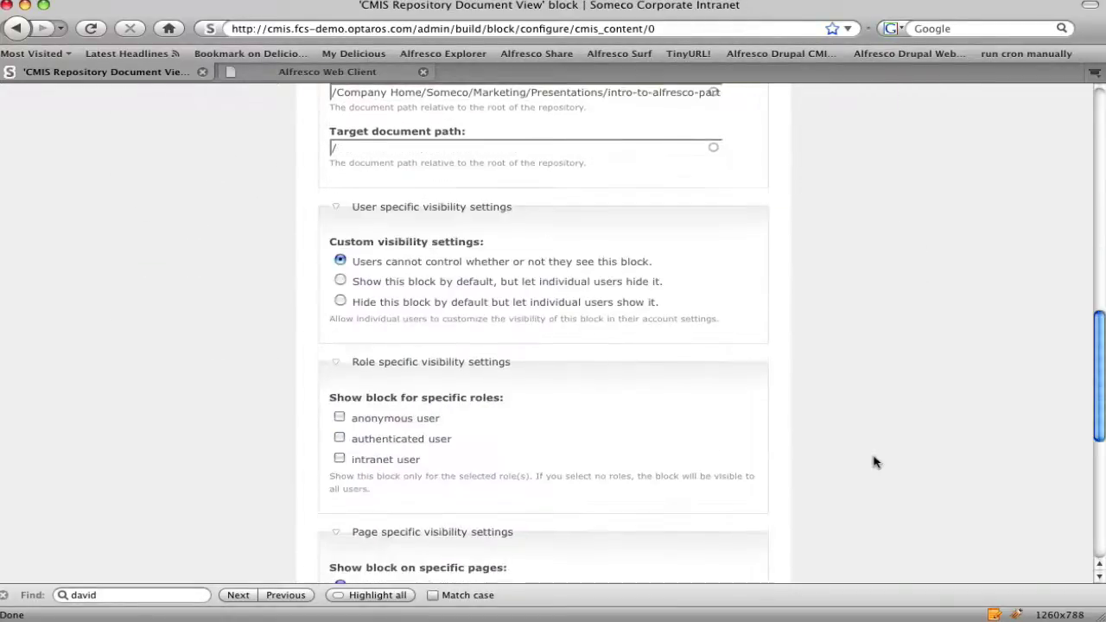
pyautogui.scroll(-3, 875, 462)
pyautogui.scroll(-3, 875, 462)
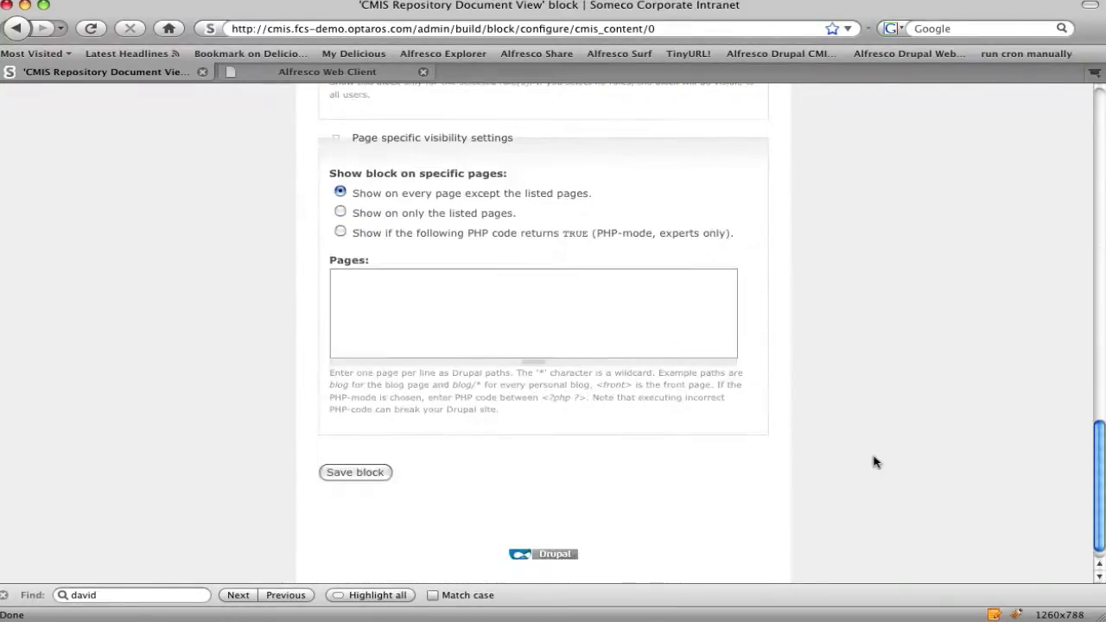
pyautogui.click(371, 472)
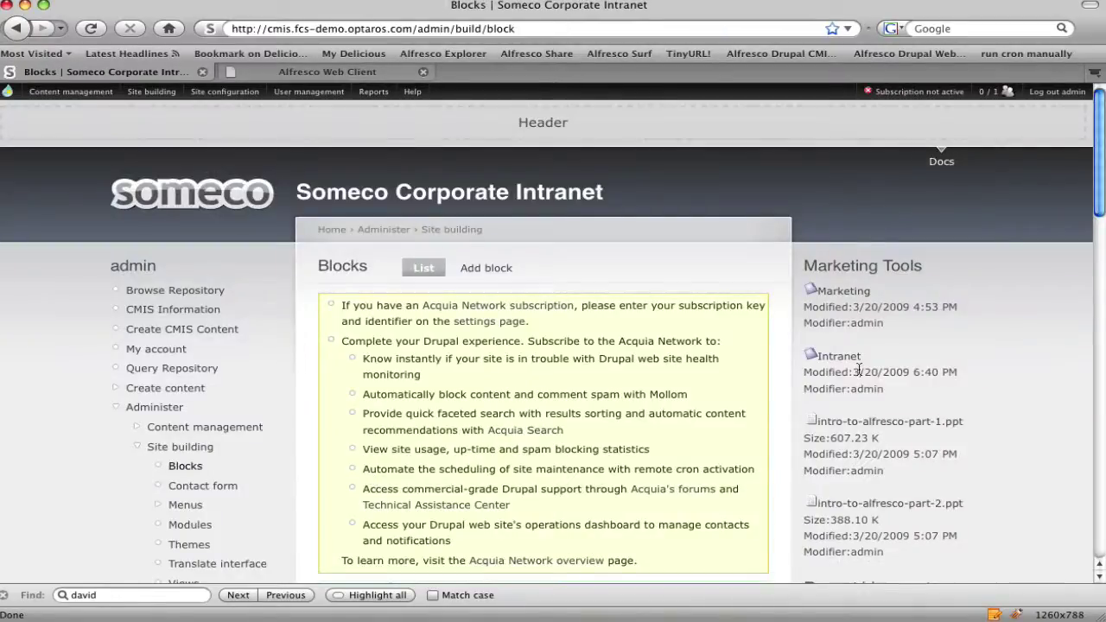
# Step: Return to the Someco Corporate Intranet front page, then go to Browse Repository
pyautogui.scroll(-1, 862, 372)
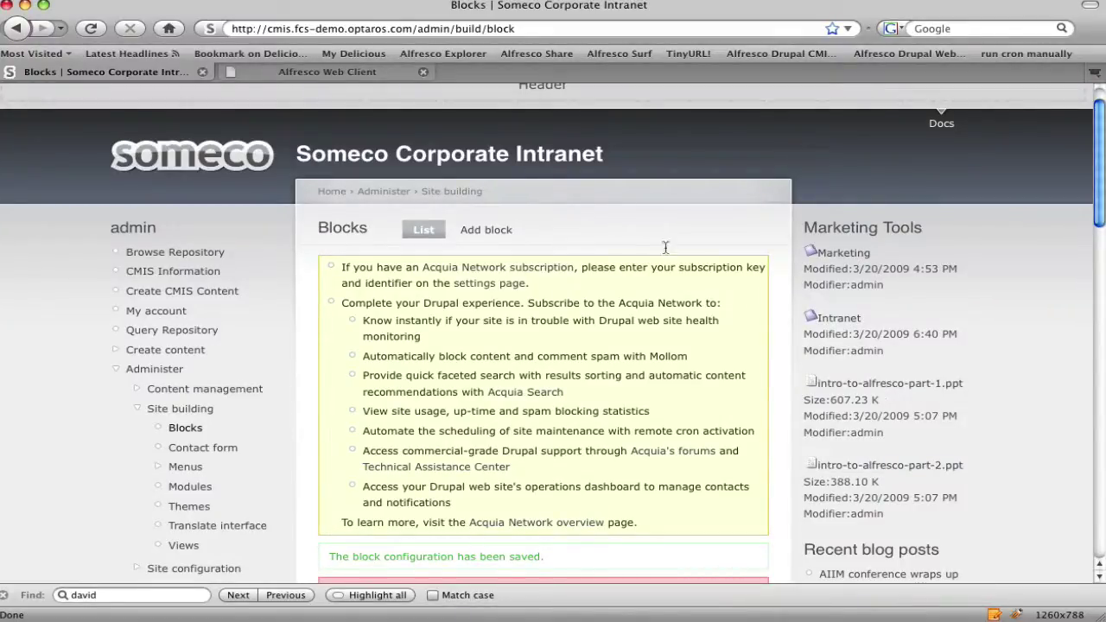
pyautogui.click(519, 155)
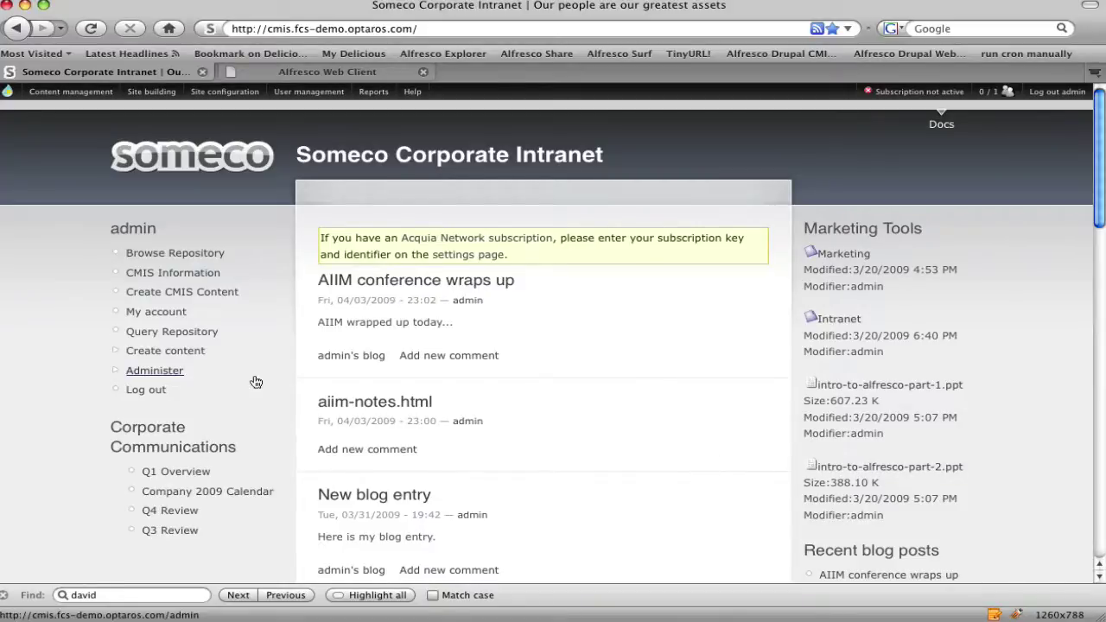
pyautogui.click(196, 259)
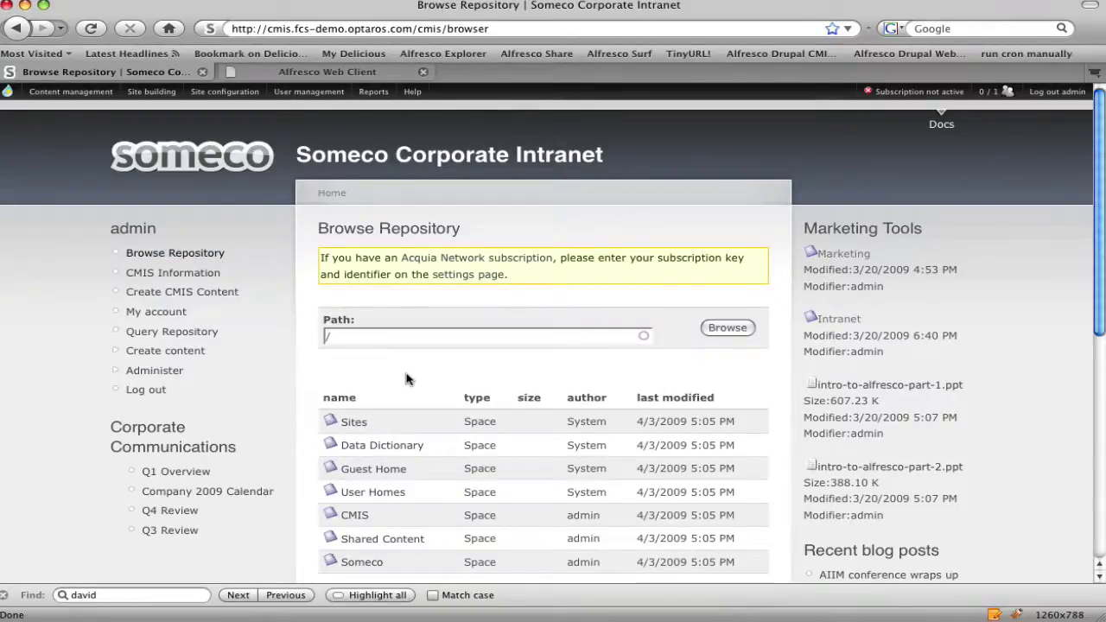
# Step: Browse Someco > Sales > Executed Contracts, then go to Query Repository
pyautogui.scroll(-2, 408, 378)
pyautogui.click(375, 491)
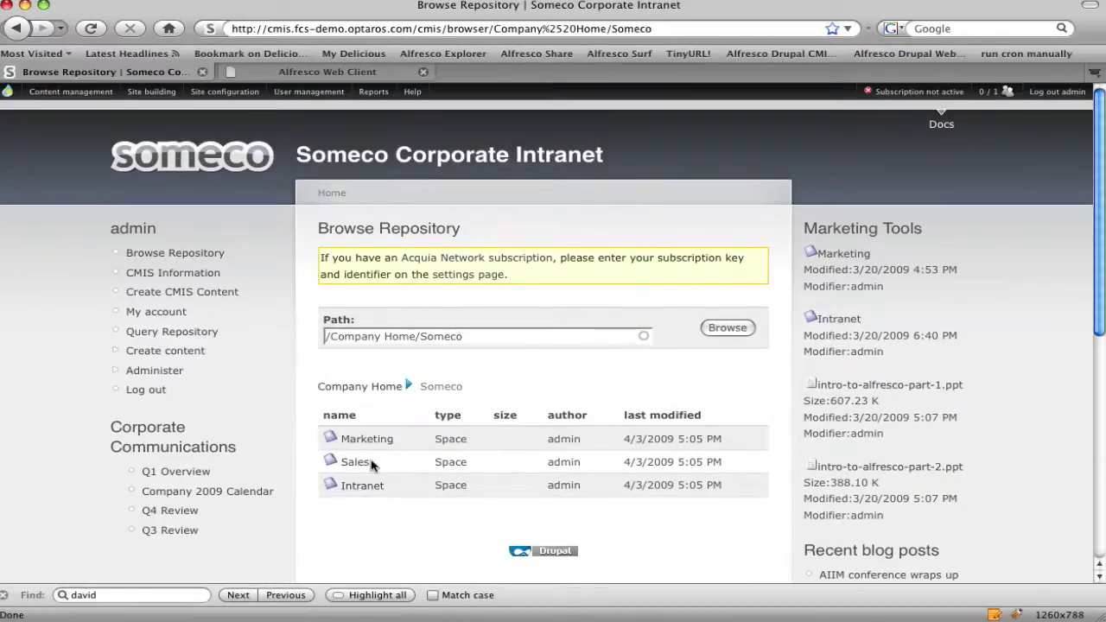
pyautogui.click(354, 464)
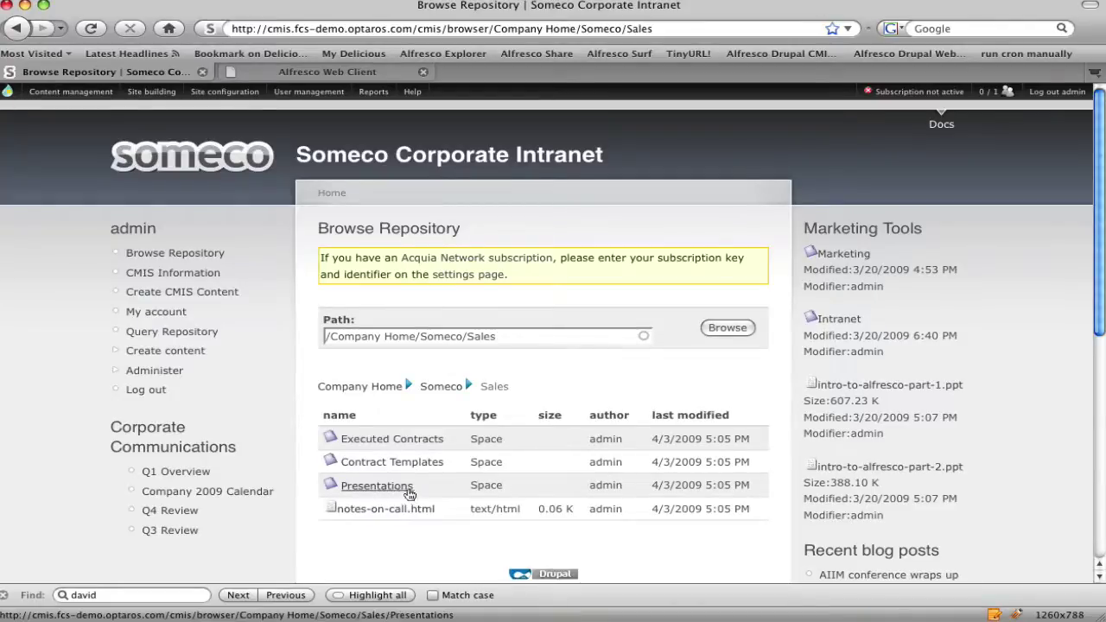
pyautogui.click(394, 439)
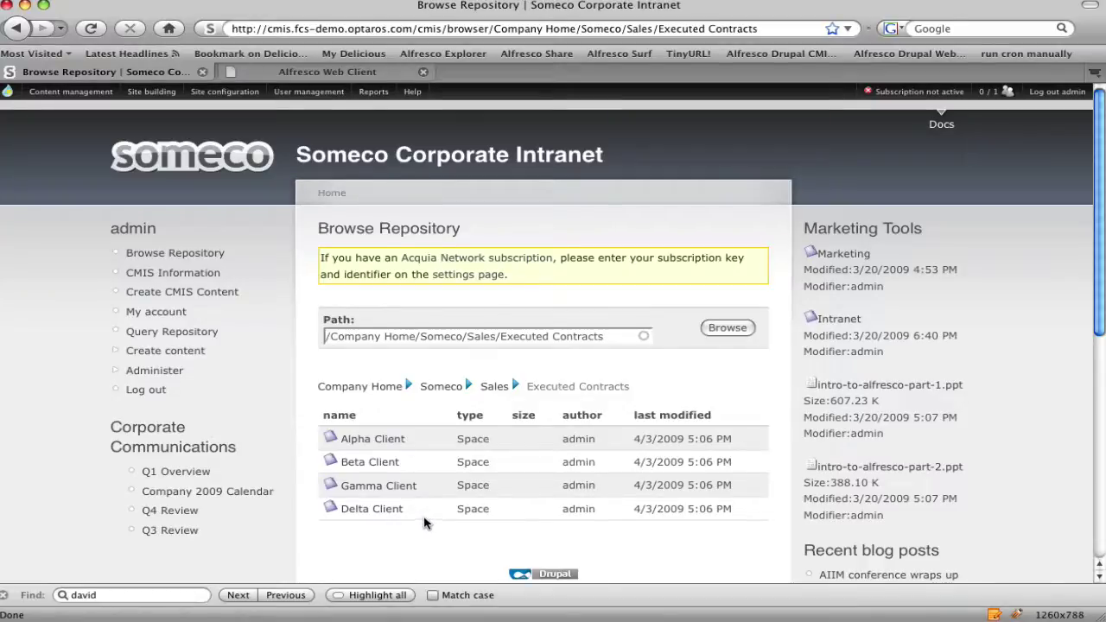
pyautogui.click(147, 332)
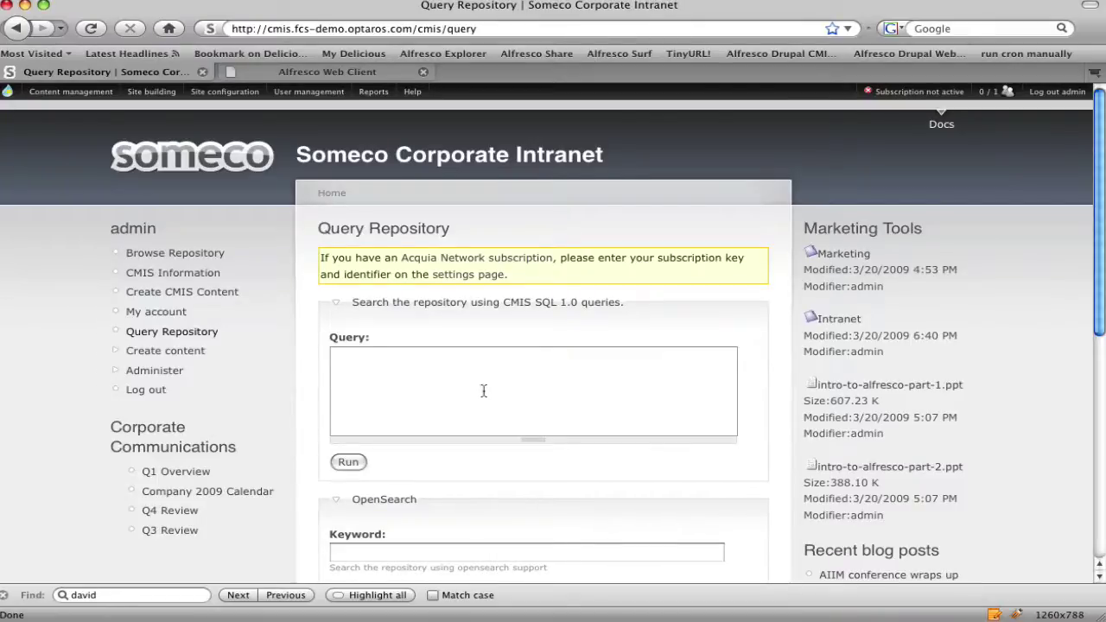
# Step: Run the CMIS query select * from cm_content where cm_name like '%note%'
pyautogui.scroll(-1, 481, 389)
pyautogui.click(459, 534)
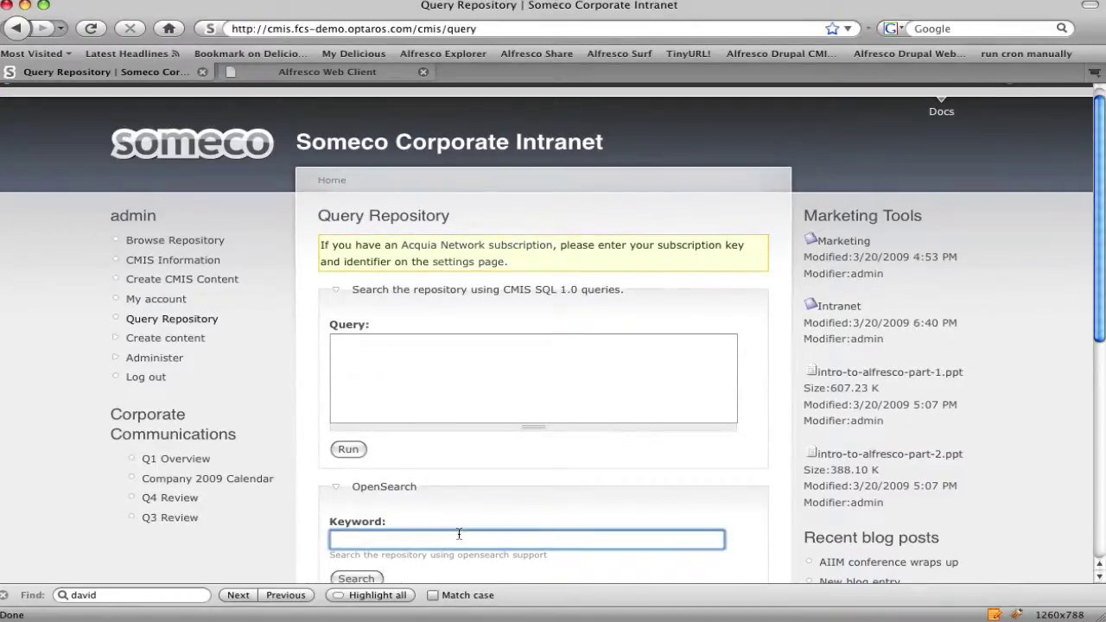
pyautogui.scroll(-1, 459, 534)
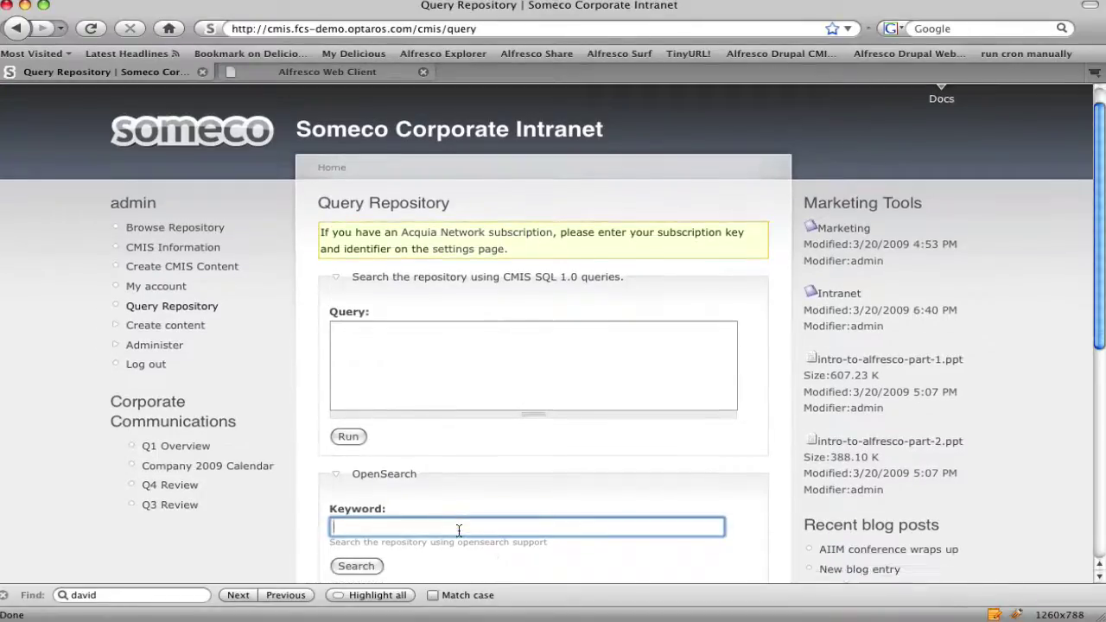
pyautogui.click(446, 366)
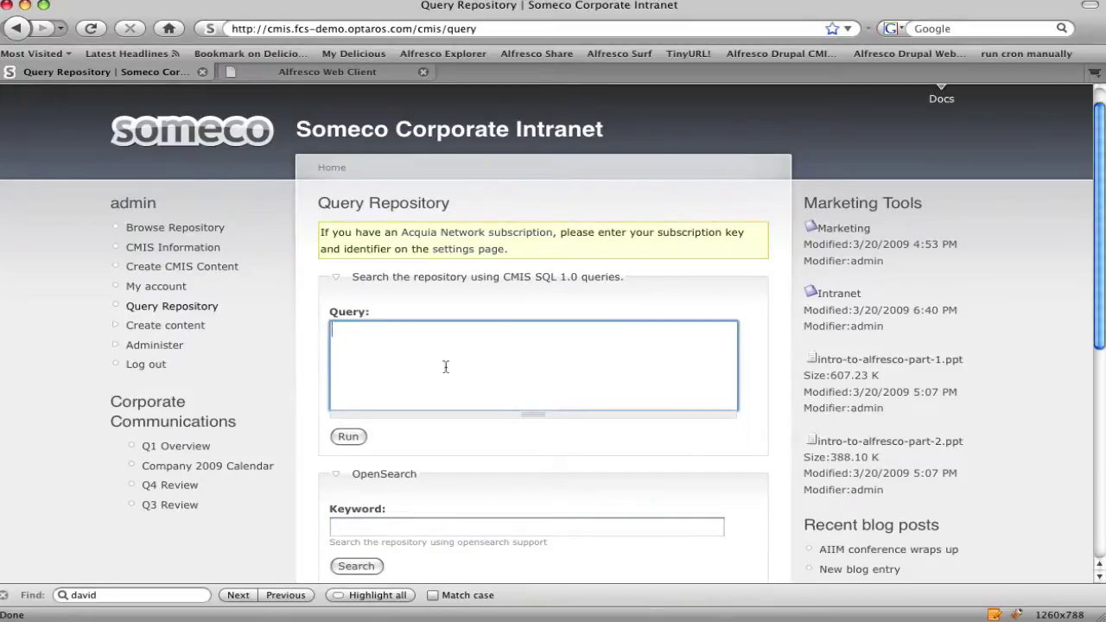
pyautogui.write('select * from cm')
pyautogui.write('_content where')
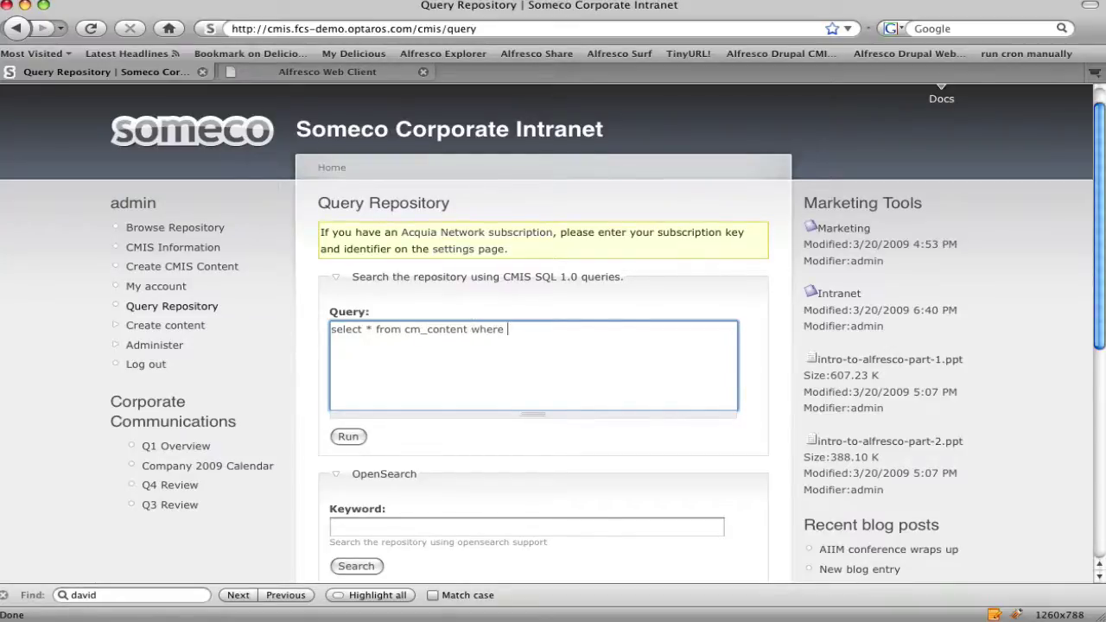
pyautogui.write(' cm_name lik')
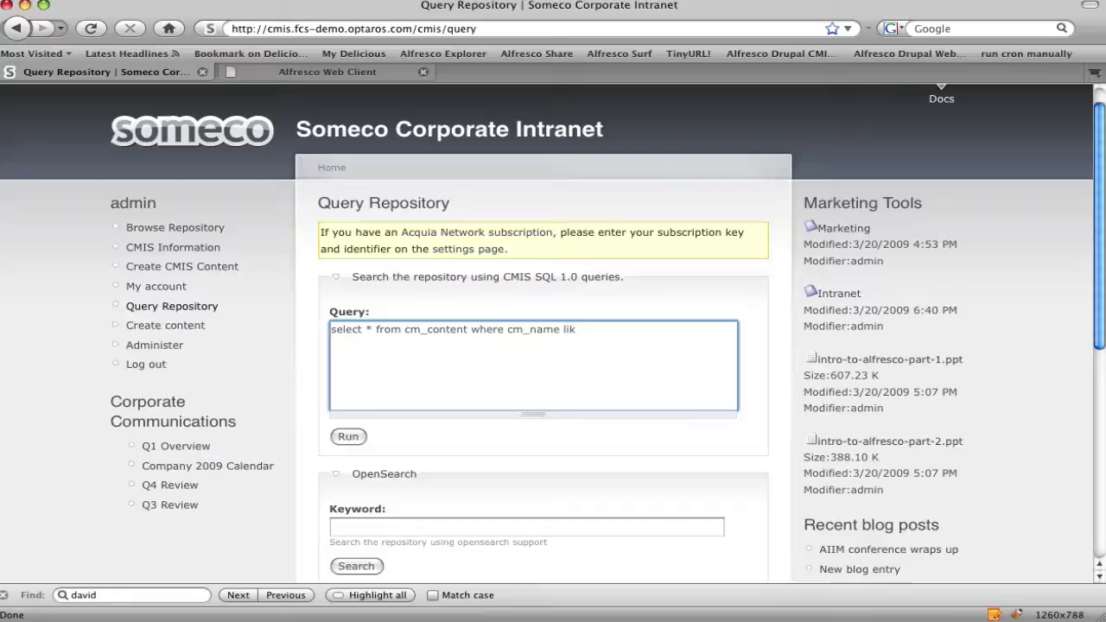
pyautogui.write("e '%note%';")
pyautogui.click(348, 437)
pyautogui.scroll(-4, 546, 376)
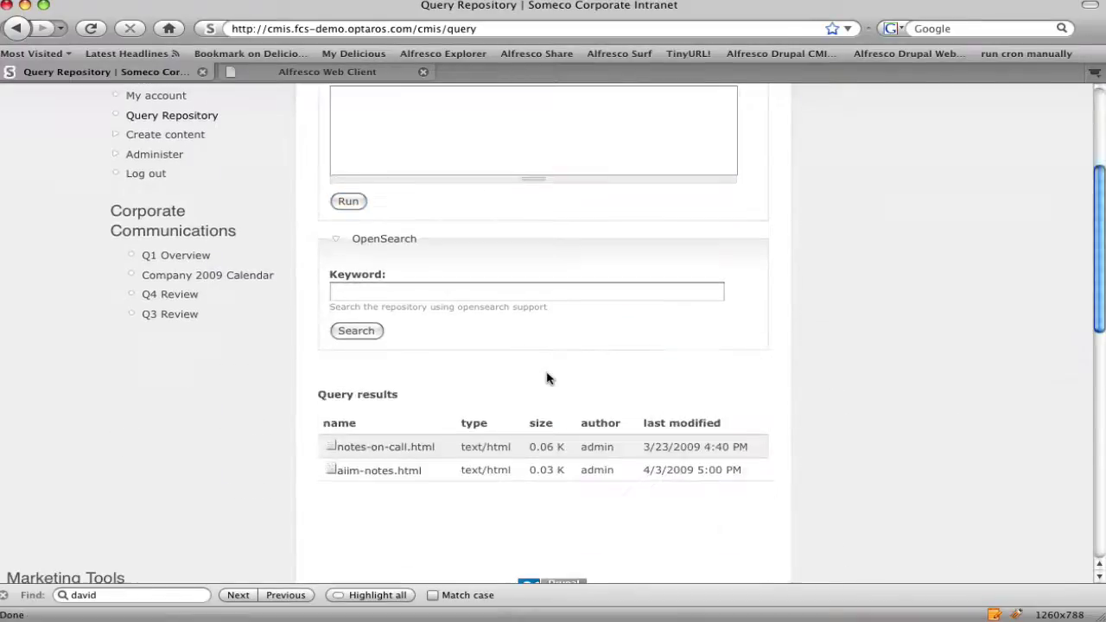
pyautogui.scroll(-2, 546, 376)
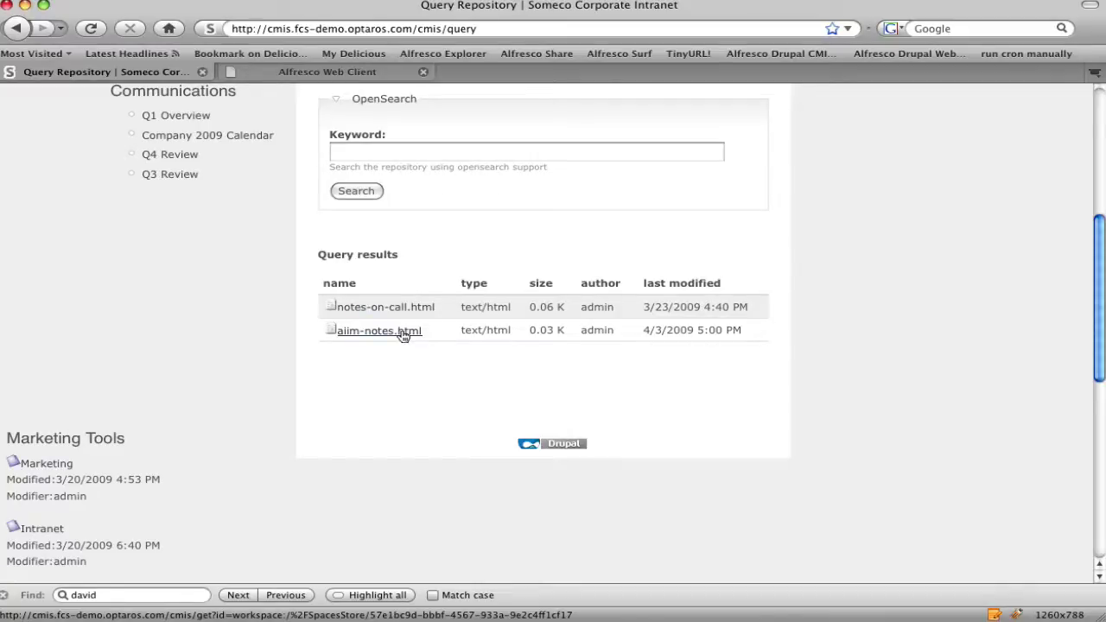
pyautogui.scroll(2, 402, 335)
pyautogui.scroll(2, 401, 333)
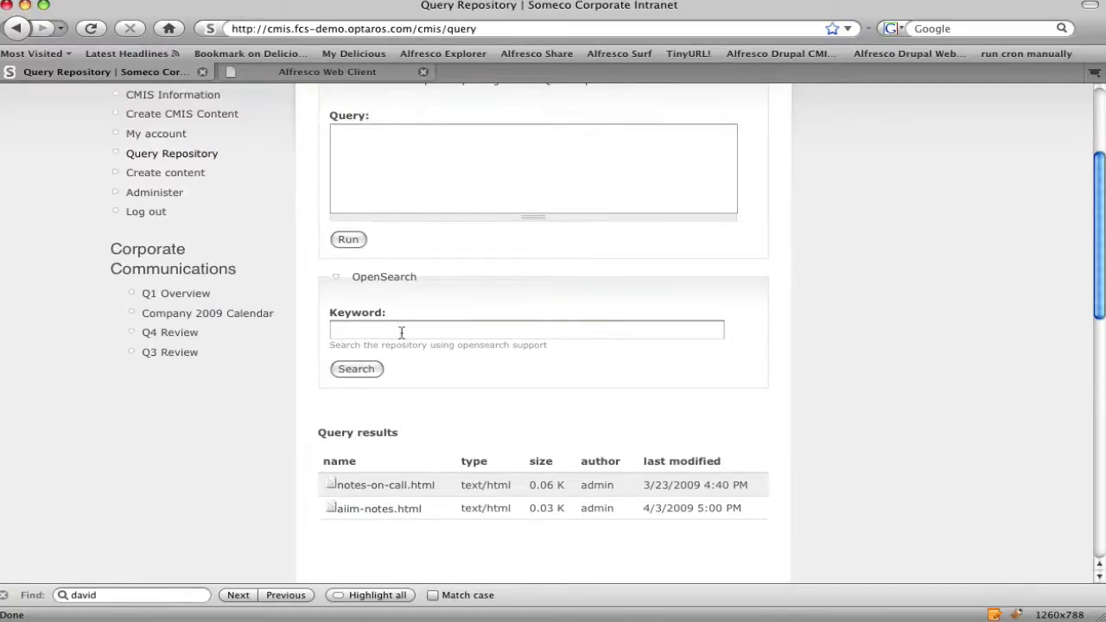
pyautogui.scroll(1, 402, 333)
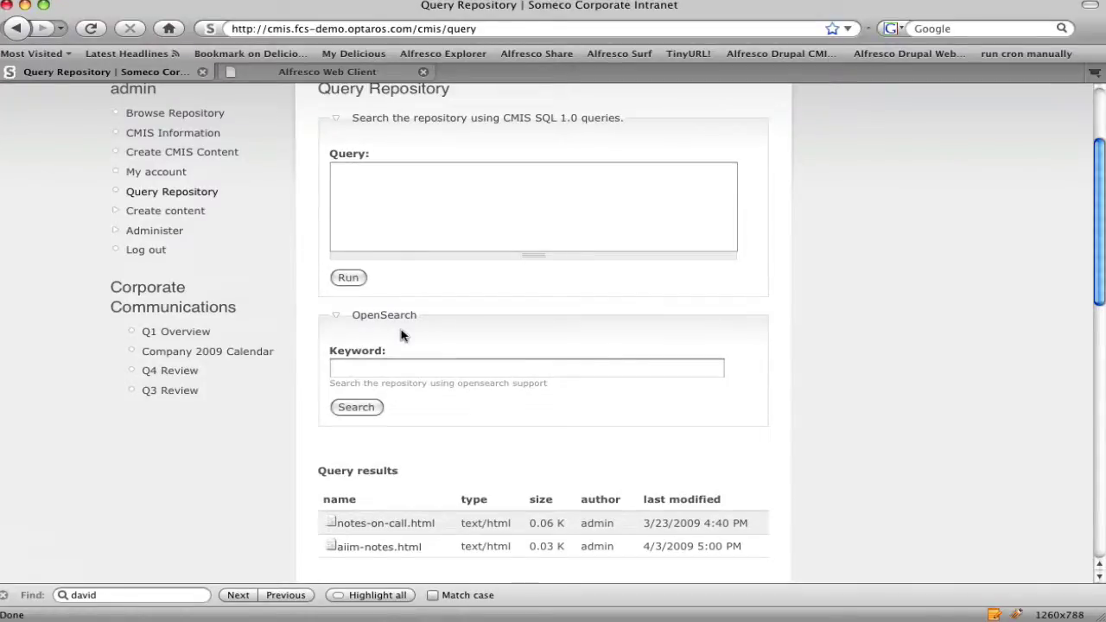
pyautogui.scroll(1, 402, 336)
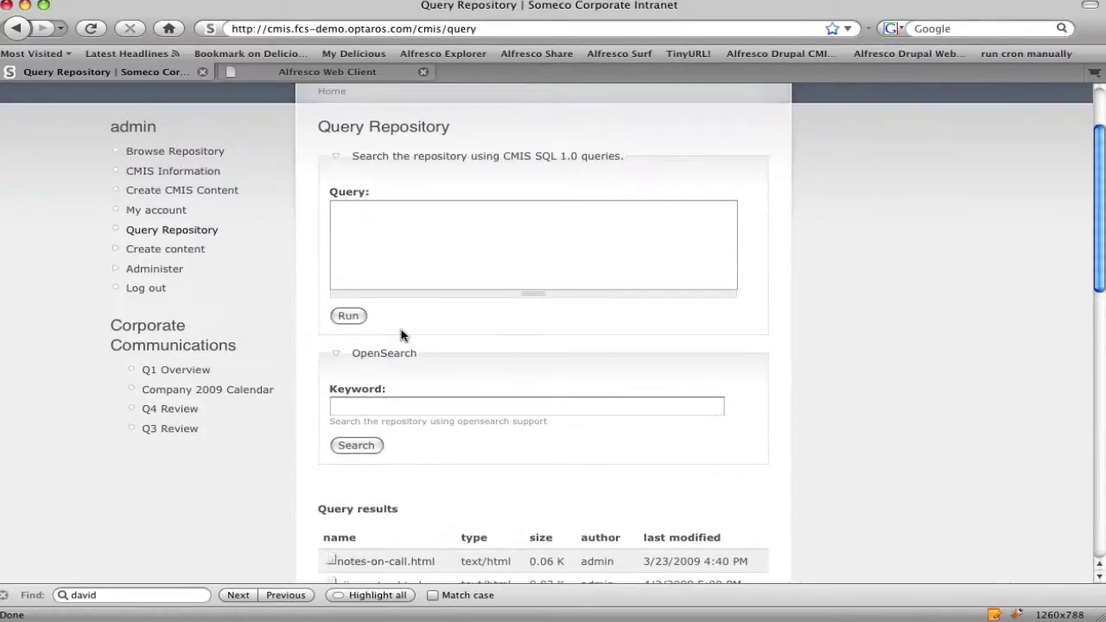
pyautogui.scroll(2, 402, 335)
pyautogui.scroll(1, 401, 333)
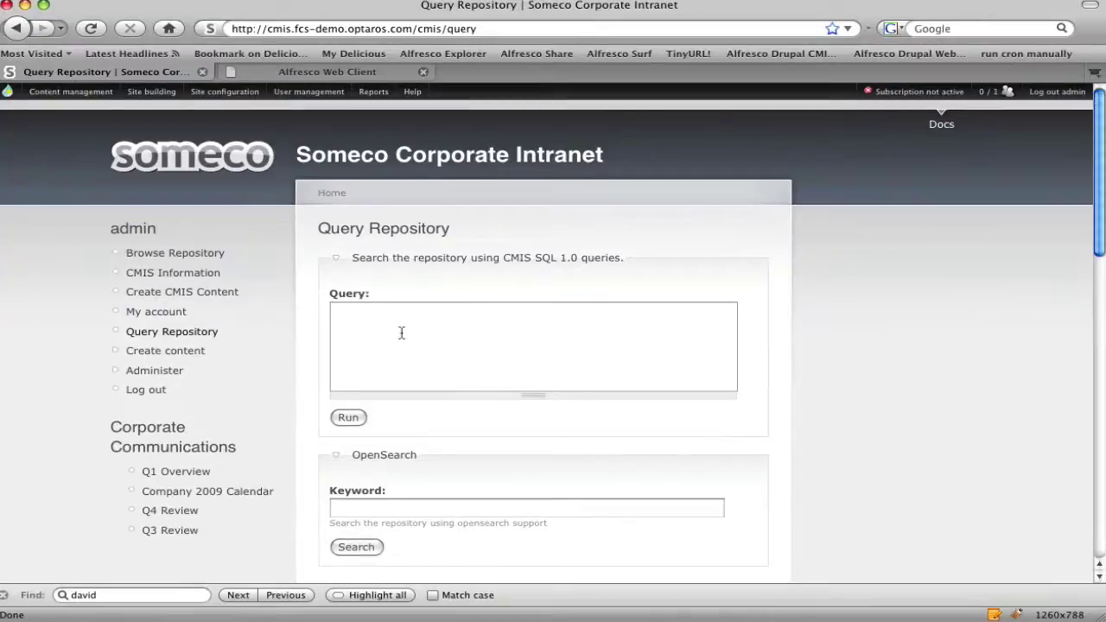